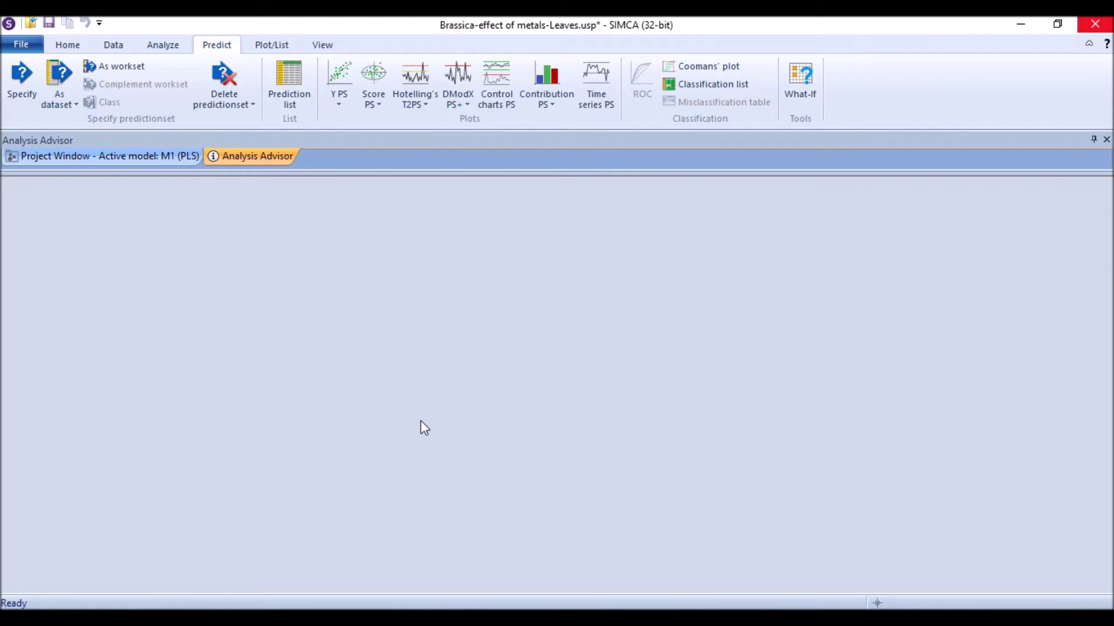
- Start a new Regular project from the File menu so the import file chooser appears
{"action": "left_click", "coordinate": [9, 46]}
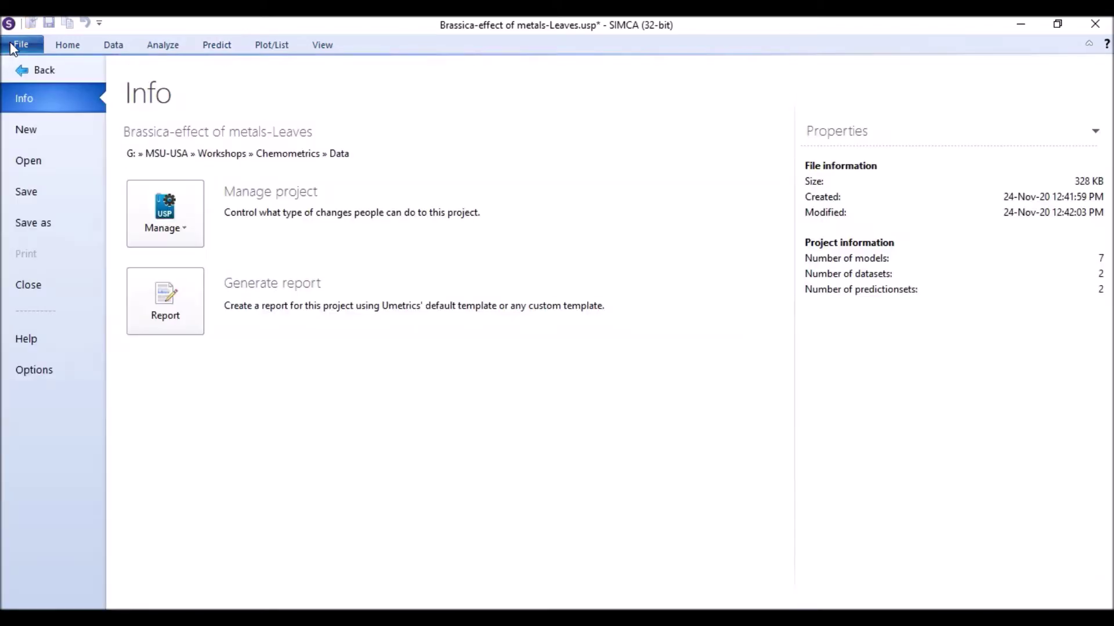
{"action": "left_click", "coordinate": [36, 131]}
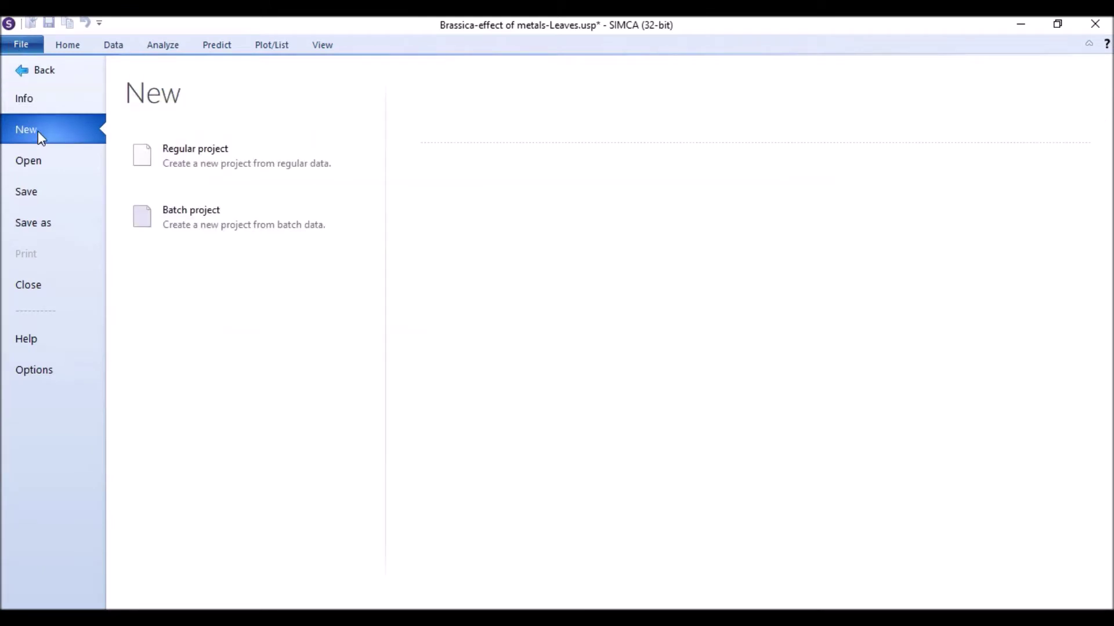
{"action": "mouse_move", "coordinate": [230, 156]}
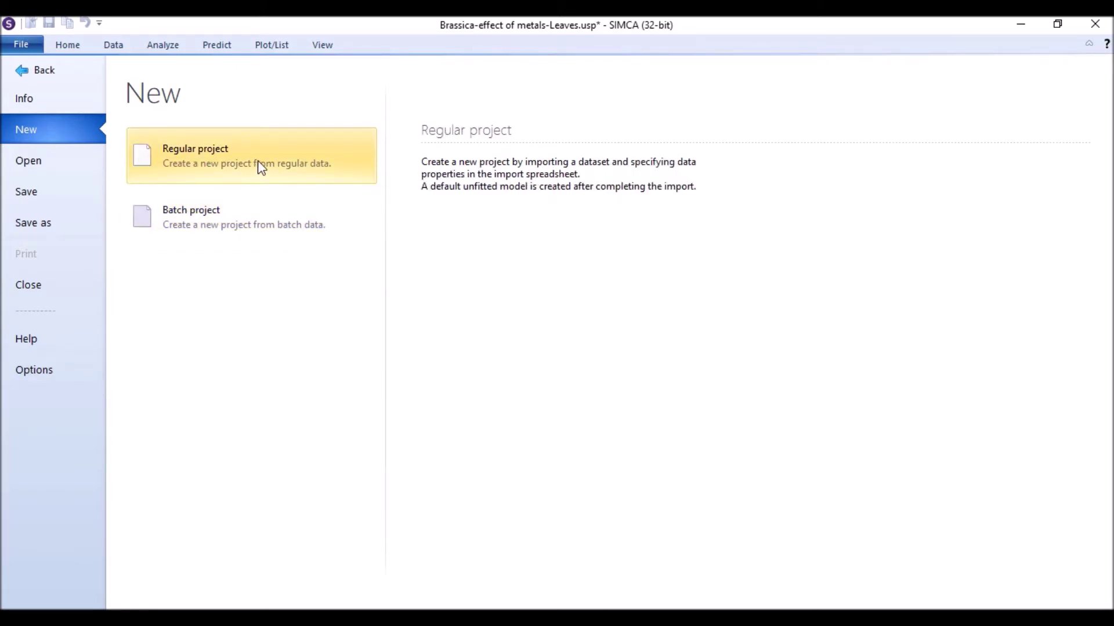
{"action": "key", "text": "Escape"}
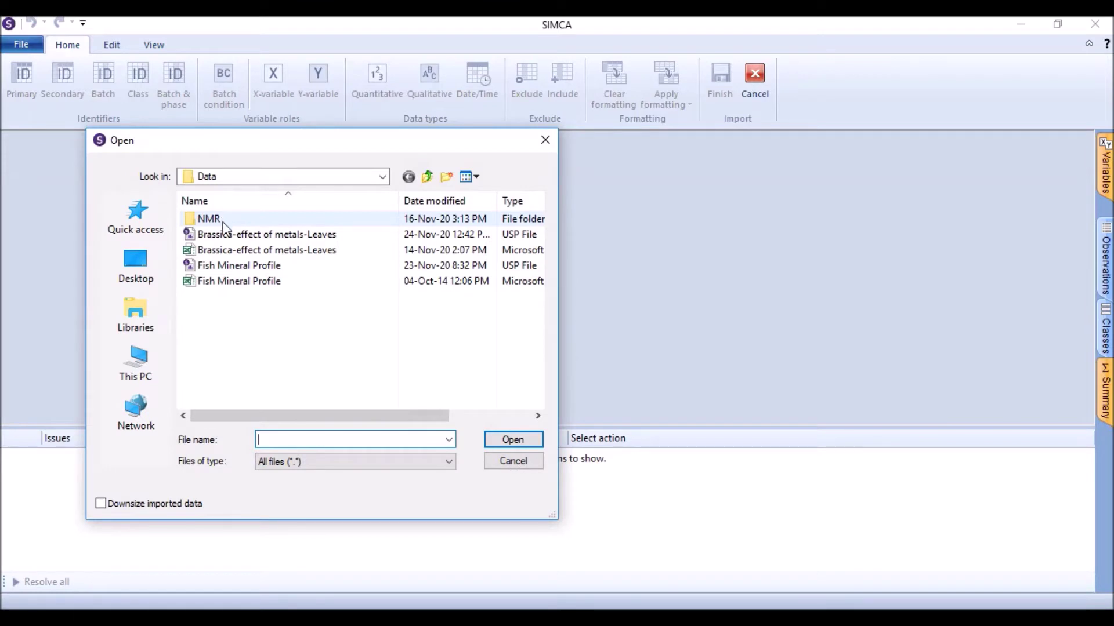
- Load the Brassica-effect of metals-Leaves Excel file into the import sheet
{"action": "left_click", "coordinate": [241, 253]}
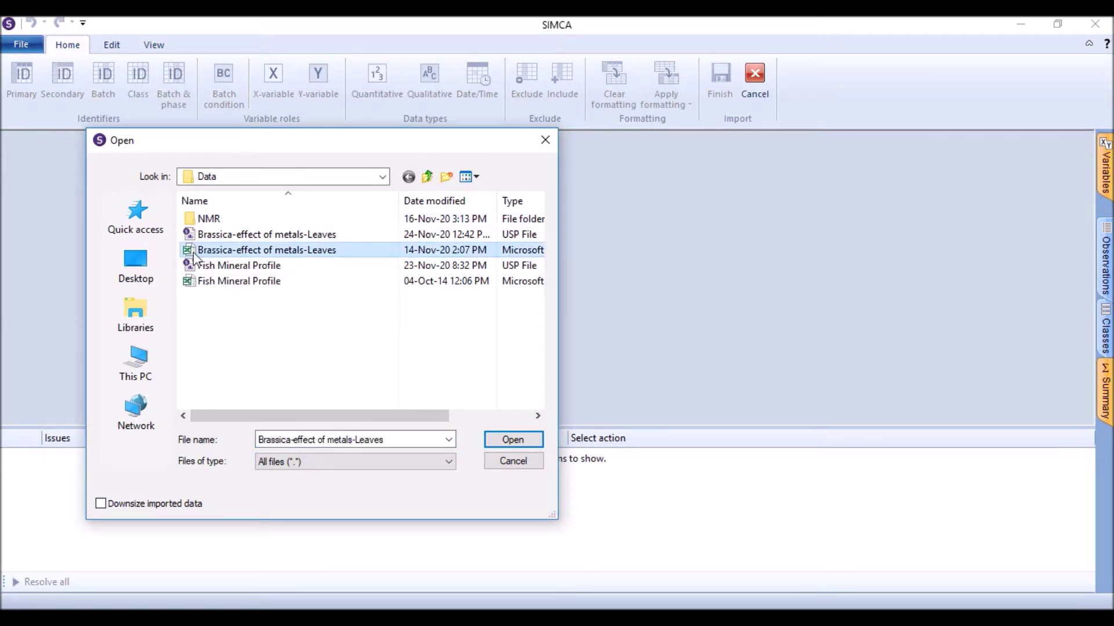
{"action": "double_click", "coordinate": [190, 250]}
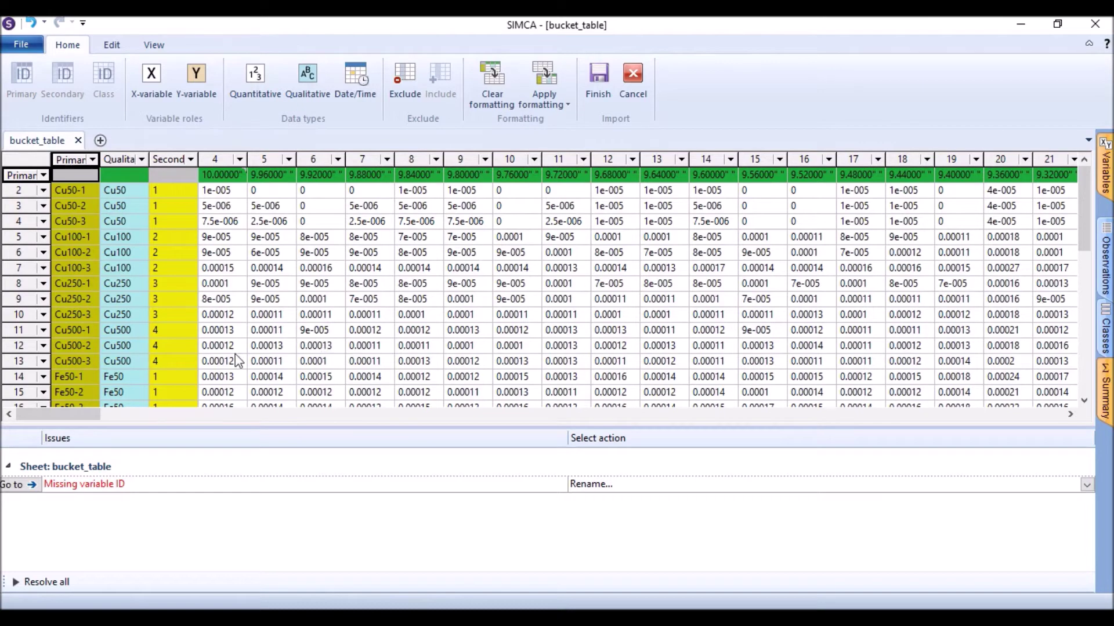
- Set column 3 to Exclude column and check its values
{"action": "left_click_drag", "start_coordinate": [86, 420], "coordinate": [42, 426]}
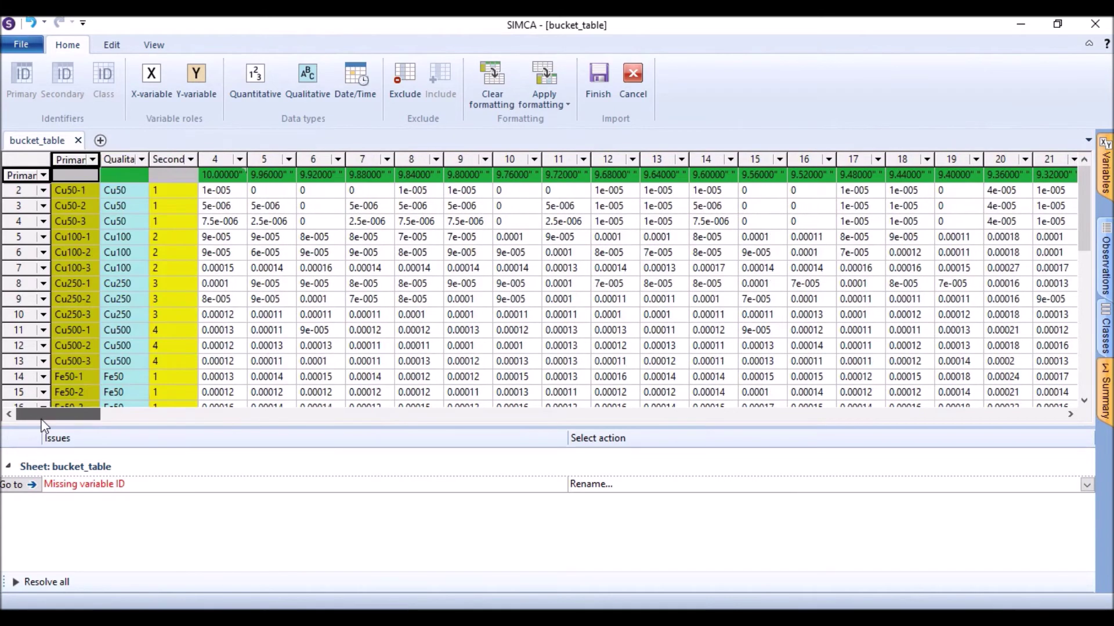
{"action": "left_click", "coordinate": [191, 159]}
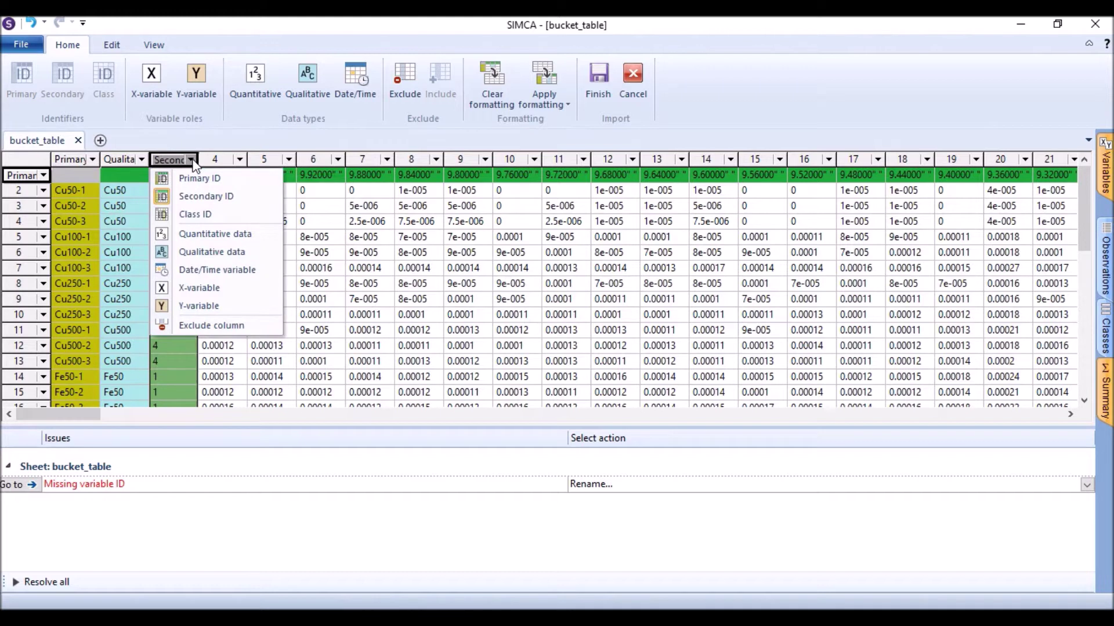
{"action": "left_click", "coordinate": [234, 324]}
{"action": "left_click", "coordinate": [175, 218]}
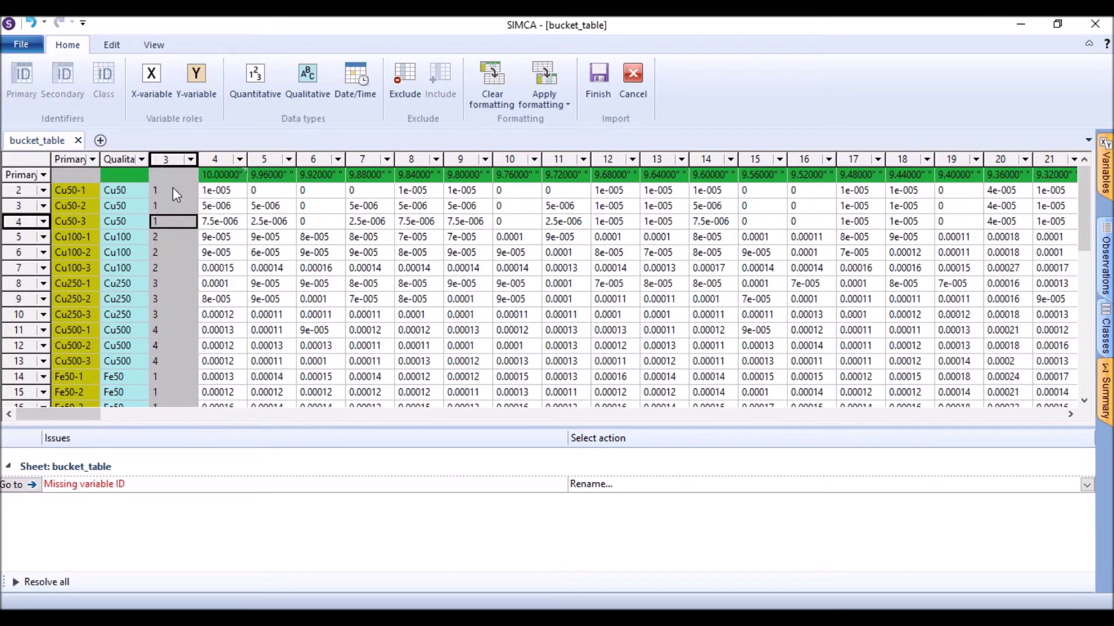
{"action": "left_click", "coordinate": [172, 249]}
{"action": "left_click", "coordinate": [175, 314]}
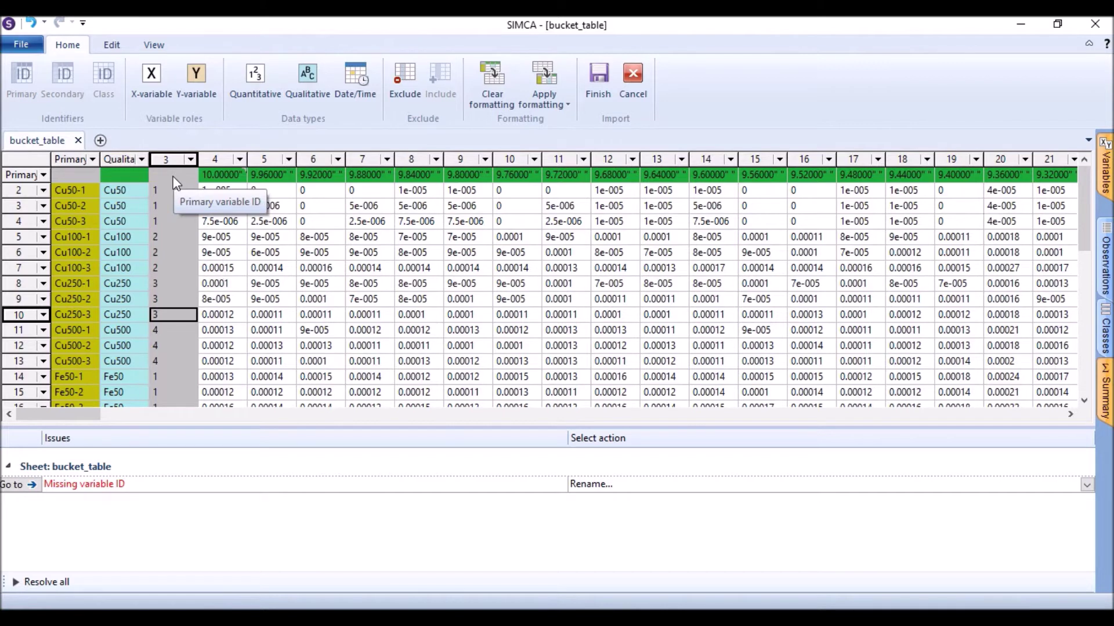
- Make the Qualitative metal-treatment column a Secondary ID
{"action": "left_click", "coordinate": [121, 175]}
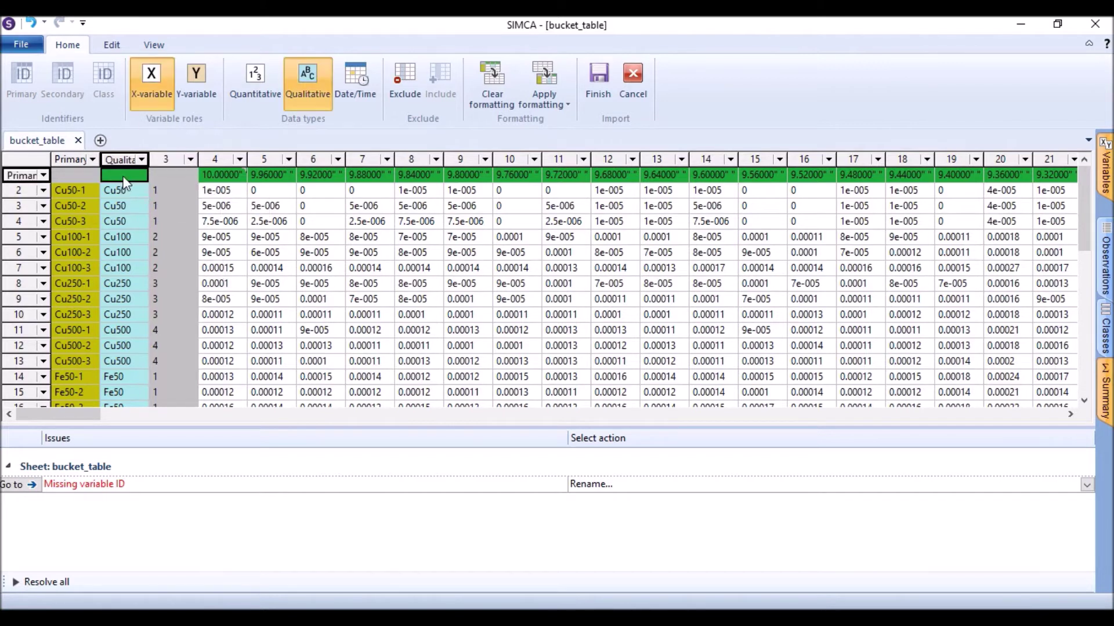
{"action": "left_click", "coordinate": [142, 160]}
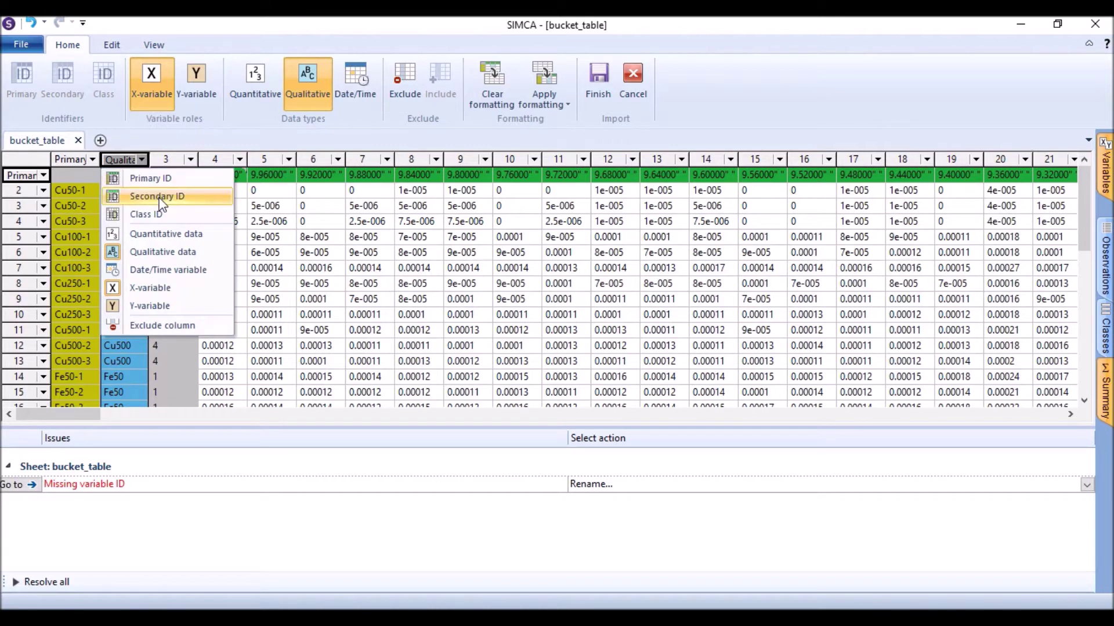
{"action": "left_click", "coordinate": [160, 361]}
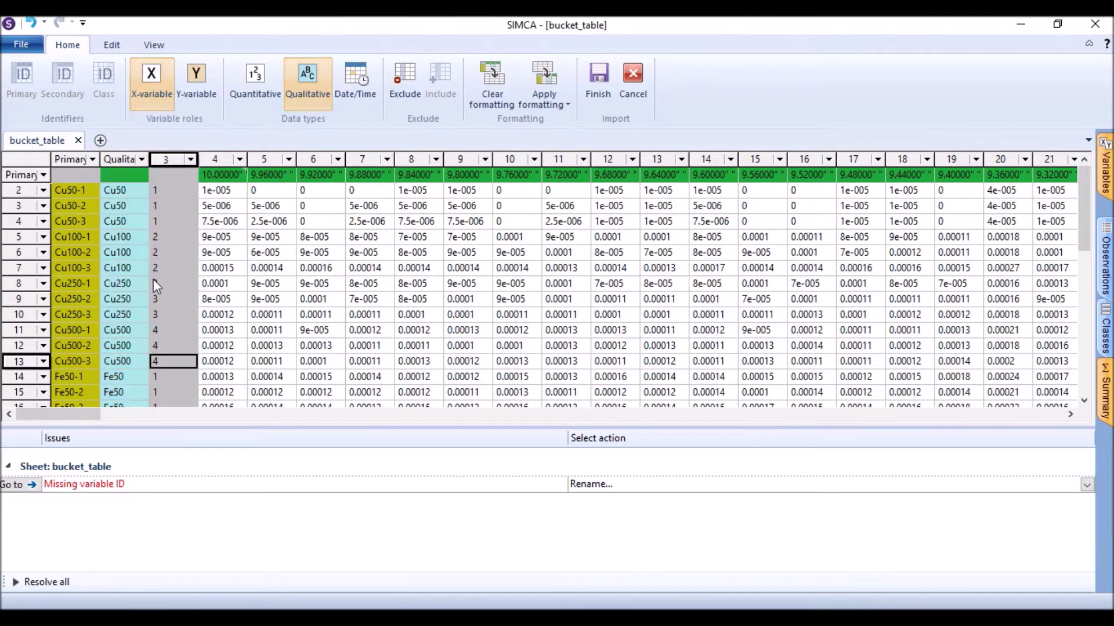
{"action": "left_click", "coordinate": [142, 160]}
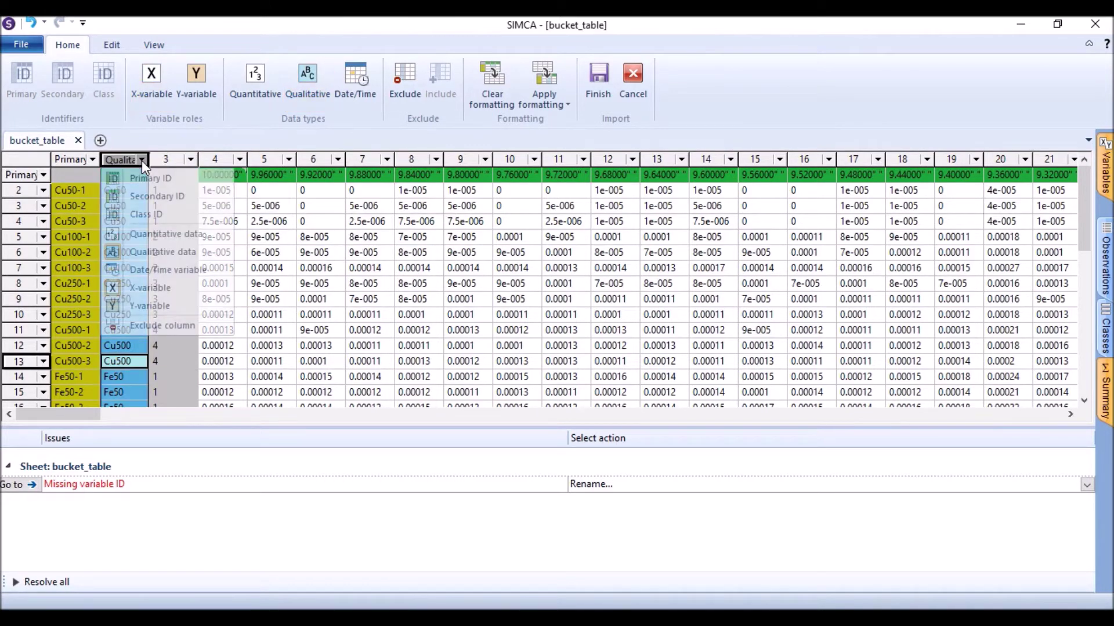
{"action": "left_click", "coordinate": [156, 199]}
{"action": "left_click", "coordinate": [170, 238]}
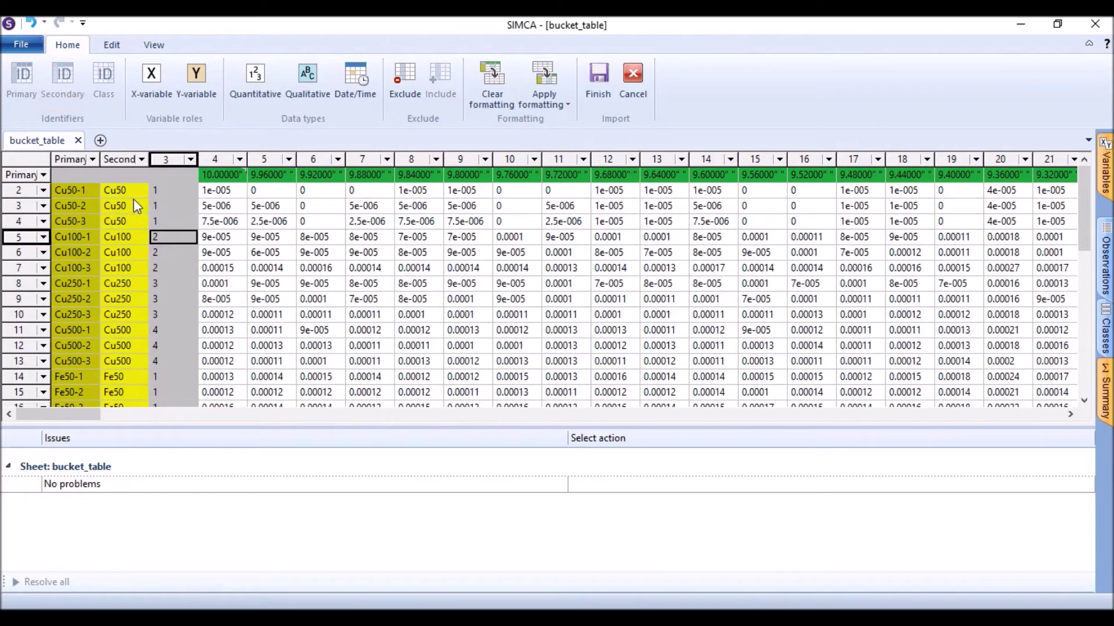
{"action": "left_click", "coordinate": [93, 160]}
{"action": "left_click", "coordinate": [93, 159]}
{"action": "left_click", "coordinate": [93, 159]}
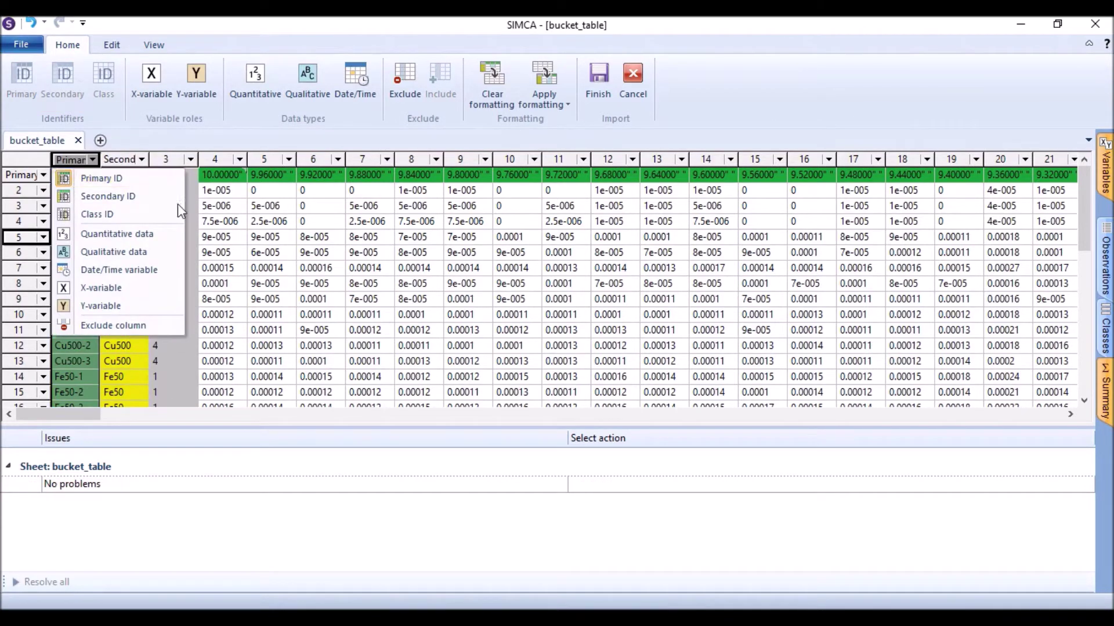
{"action": "left_click", "coordinate": [43, 176]}
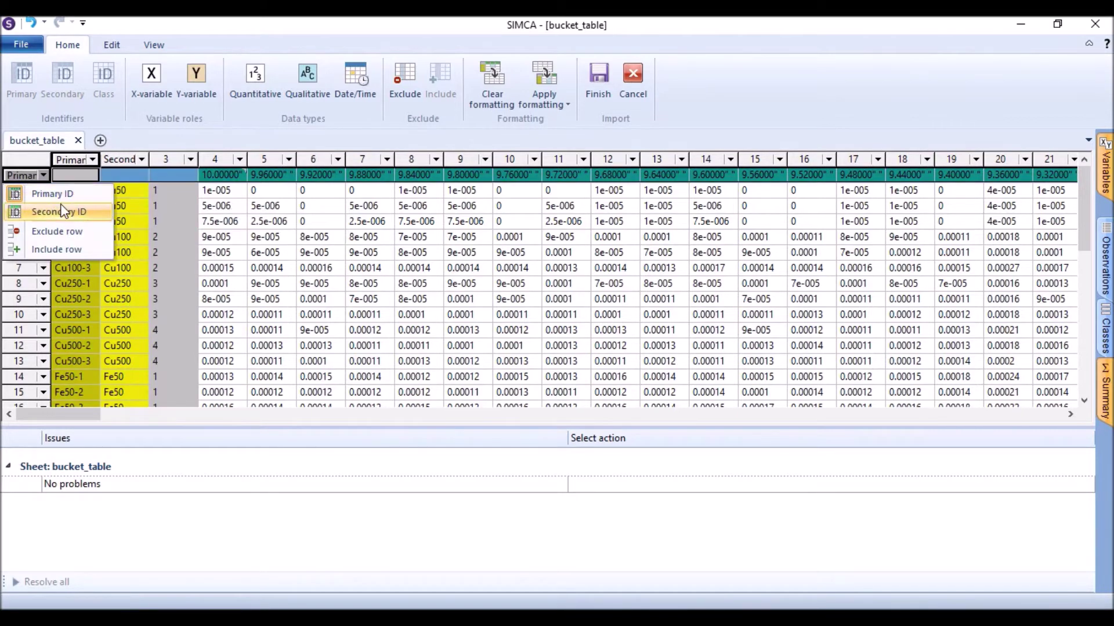
{"action": "left_click", "coordinate": [72, 195]}
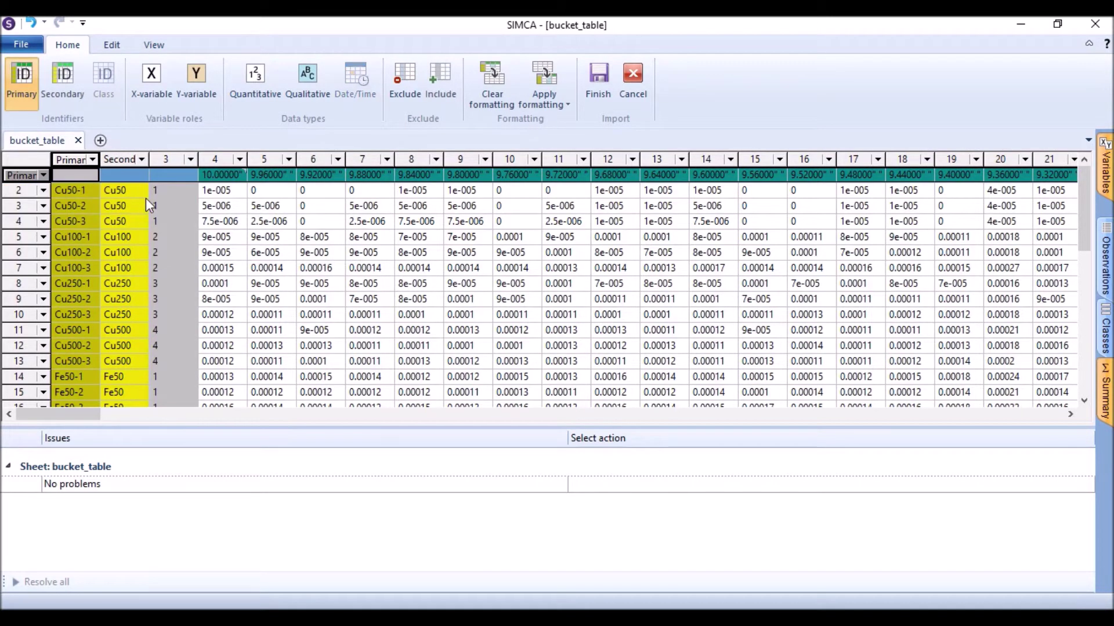
{"action": "left_click", "coordinate": [138, 174]}
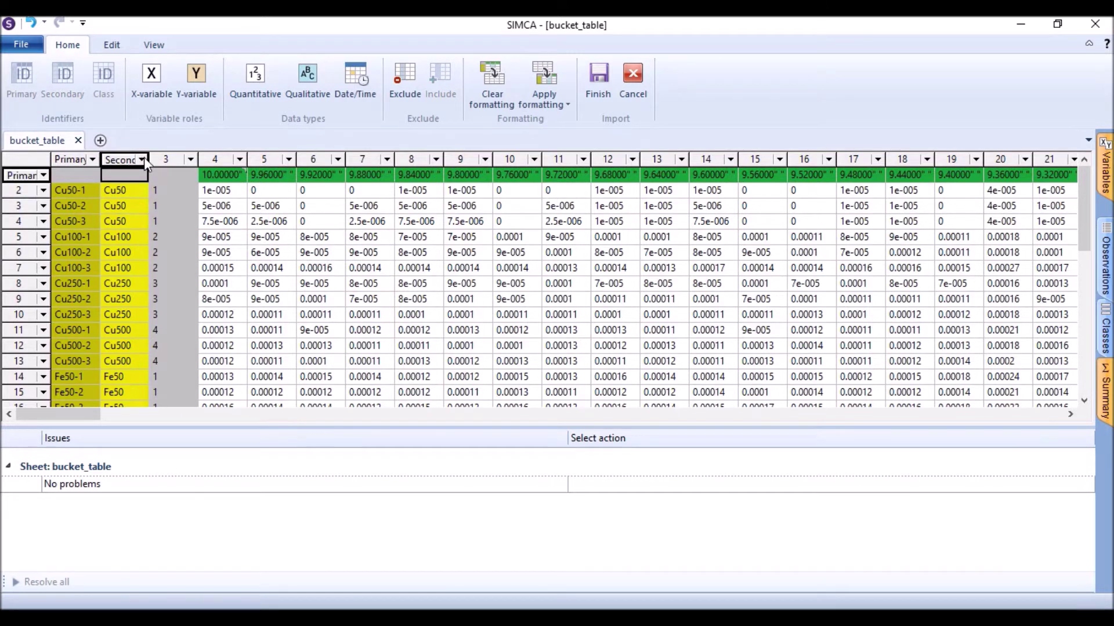
{"action": "left_click", "coordinate": [143, 160]}
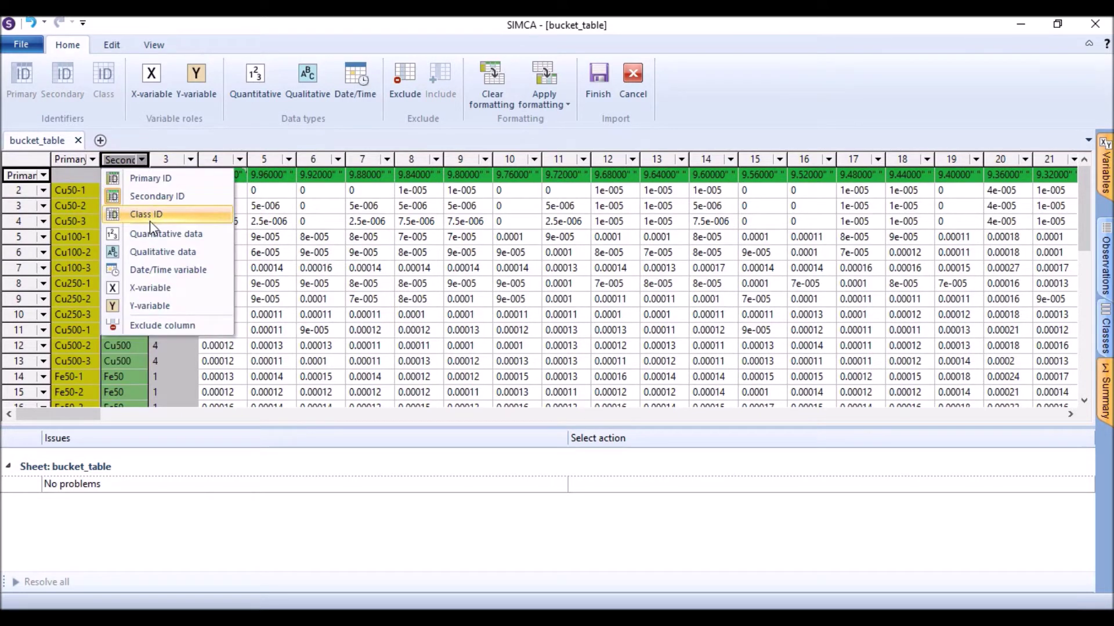
{"action": "left_click", "coordinate": [204, 235]}
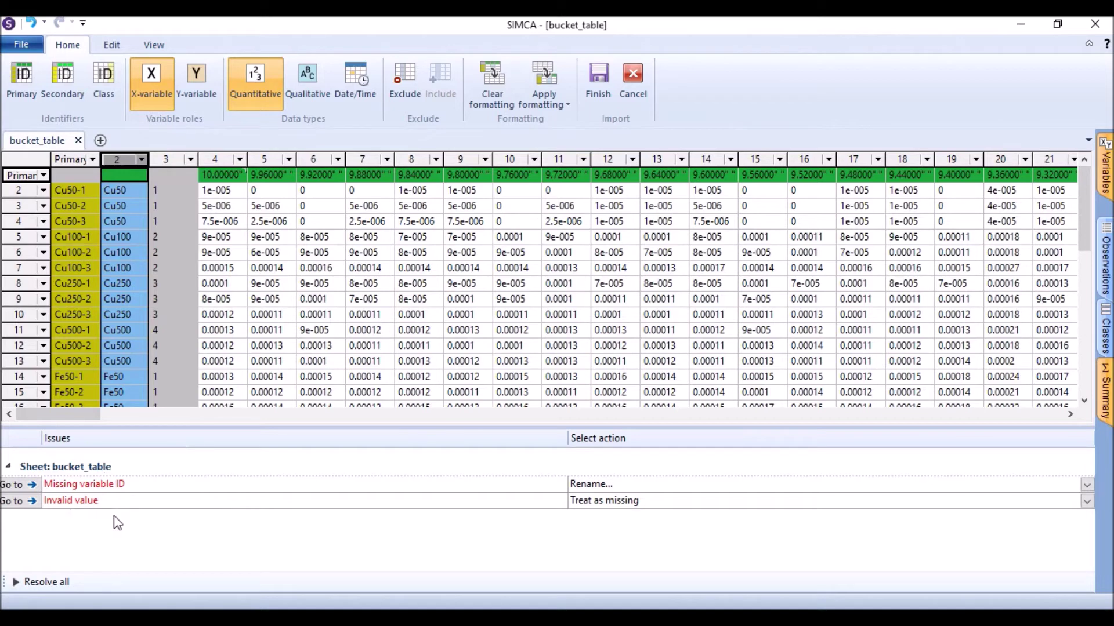
{"action": "left_click", "coordinate": [143, 161]}
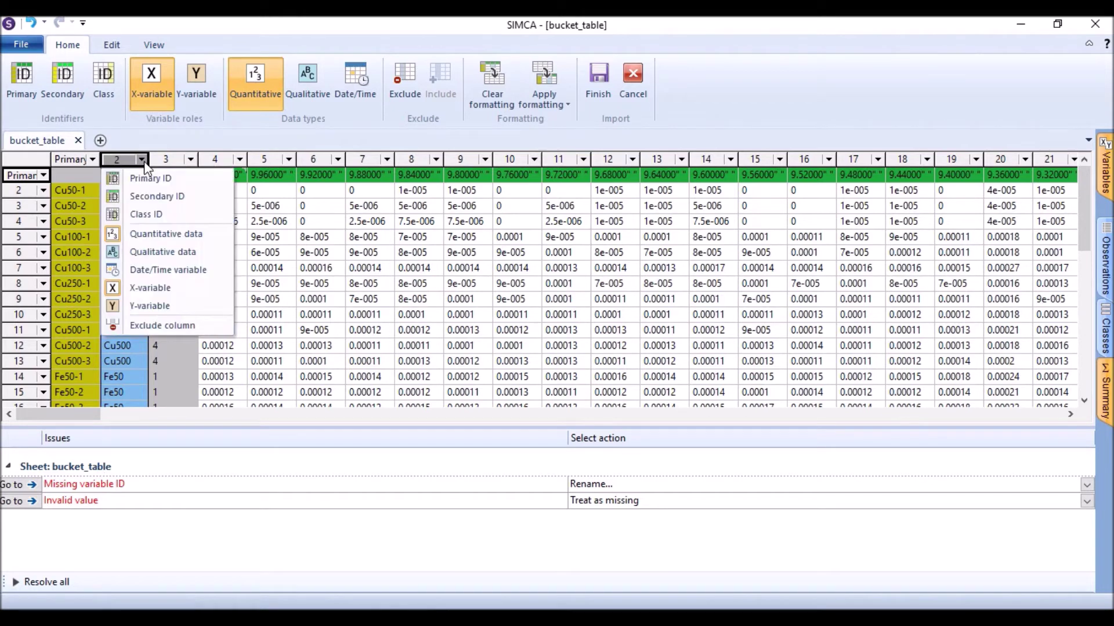
{"action": "left_click", "coordinate": [174, 196]}
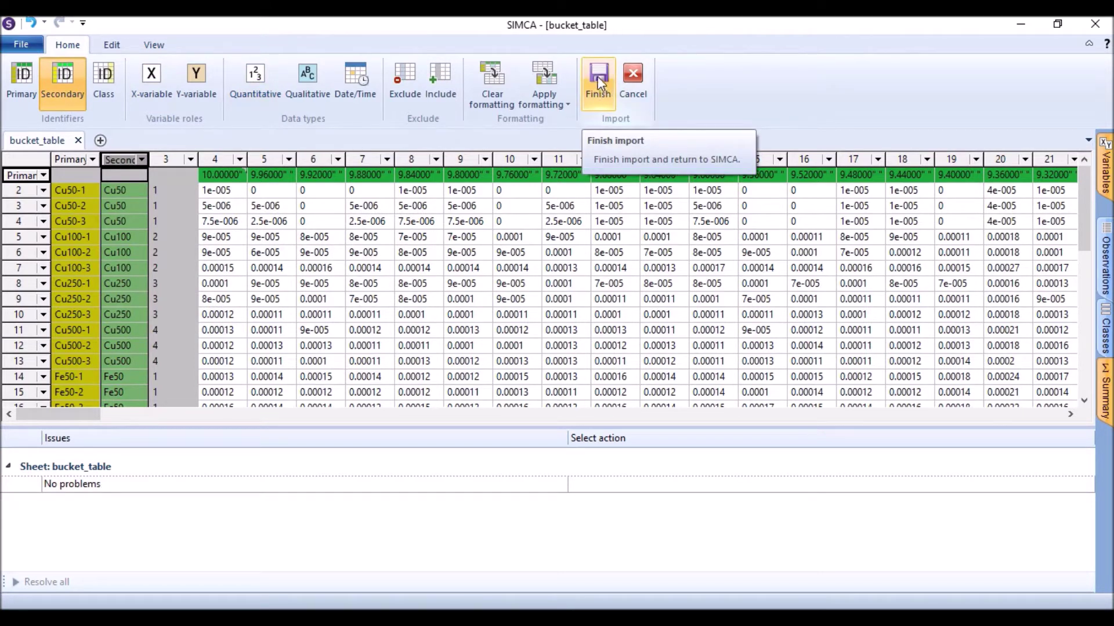
{"action": "left_click", "coordinate": [597, 75]}
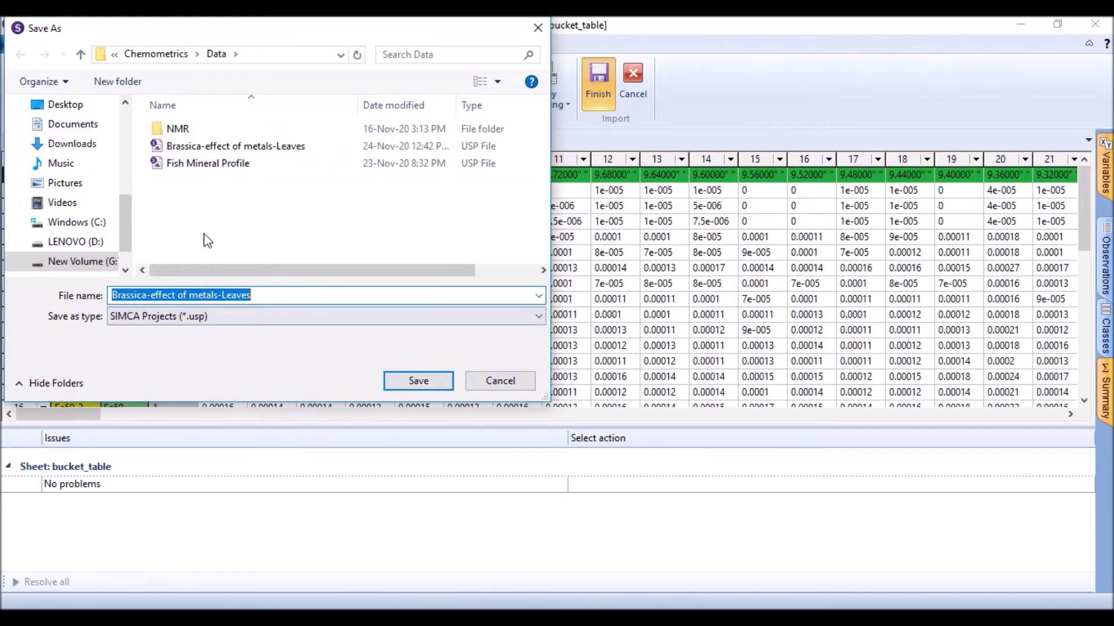
- Cancel the Save As dialog and scroll the import table right to the AO and DPPH columns
{"action": "left_click", "coordinate": [500, 381]}
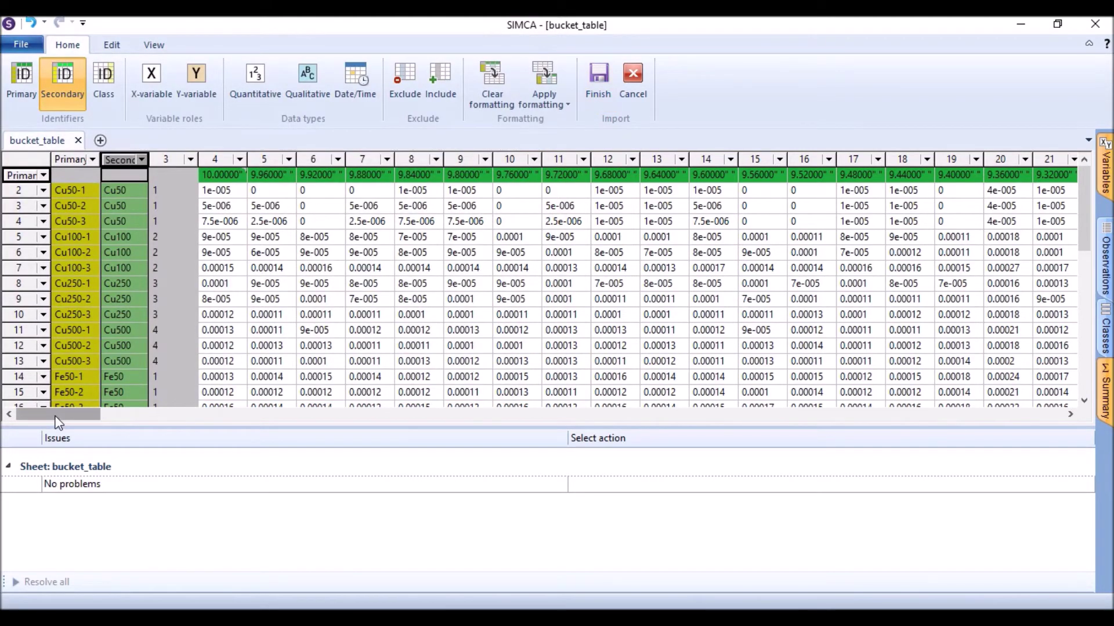
{"action": "left_click_drag", "start_coordinate": [58, 414], "coordinate": [1086, 380]}
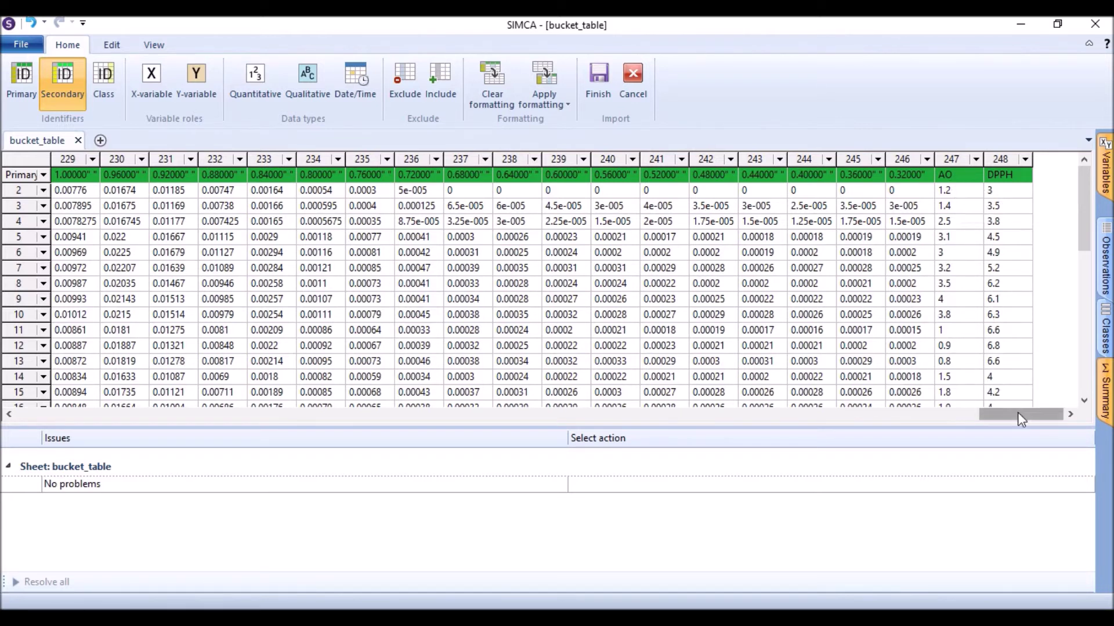
{"action": "left_click_drag", "start_coordinate": [1020, 419], "coordinate": [57, 400]}
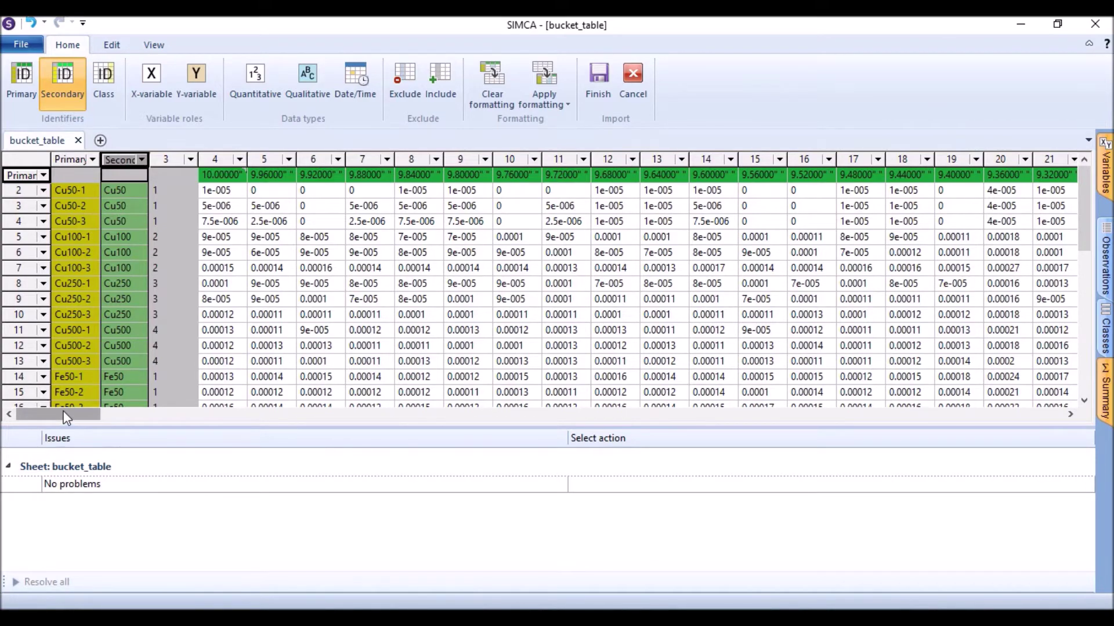
{"action": "left_click_drag", "start_coordinate": [62, 412], "coordinate": [1051, 376]}
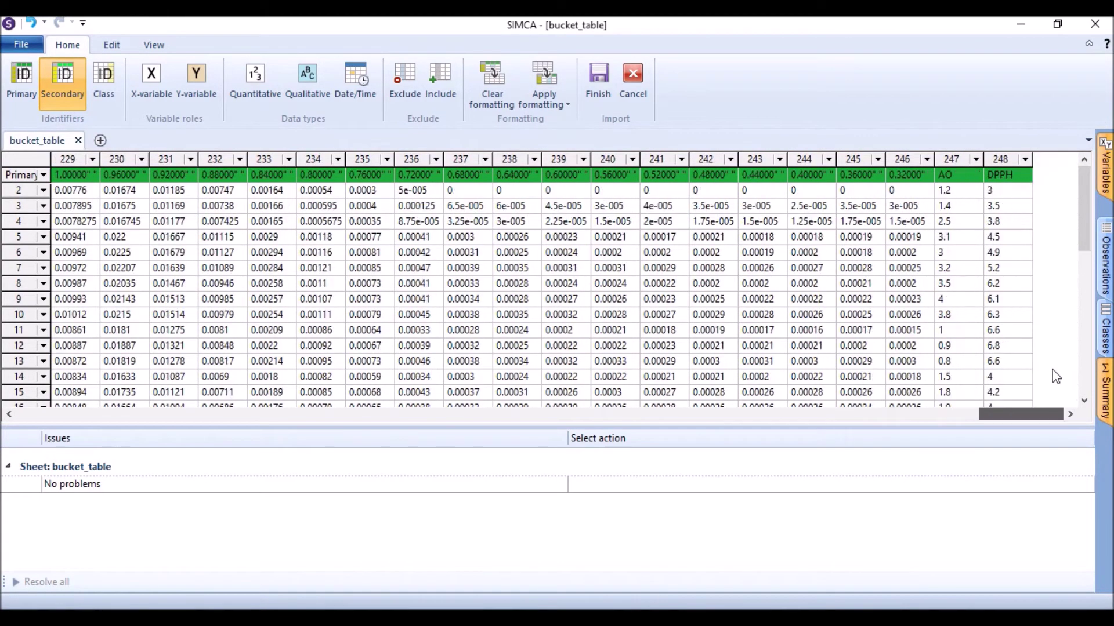
- Set columns 247–248 (AO and DPPH) as Y-variables and finish the import
{"action": "left_click_drag", "start_coordinate": [949, 157], "coordinate": [1002, 161]}
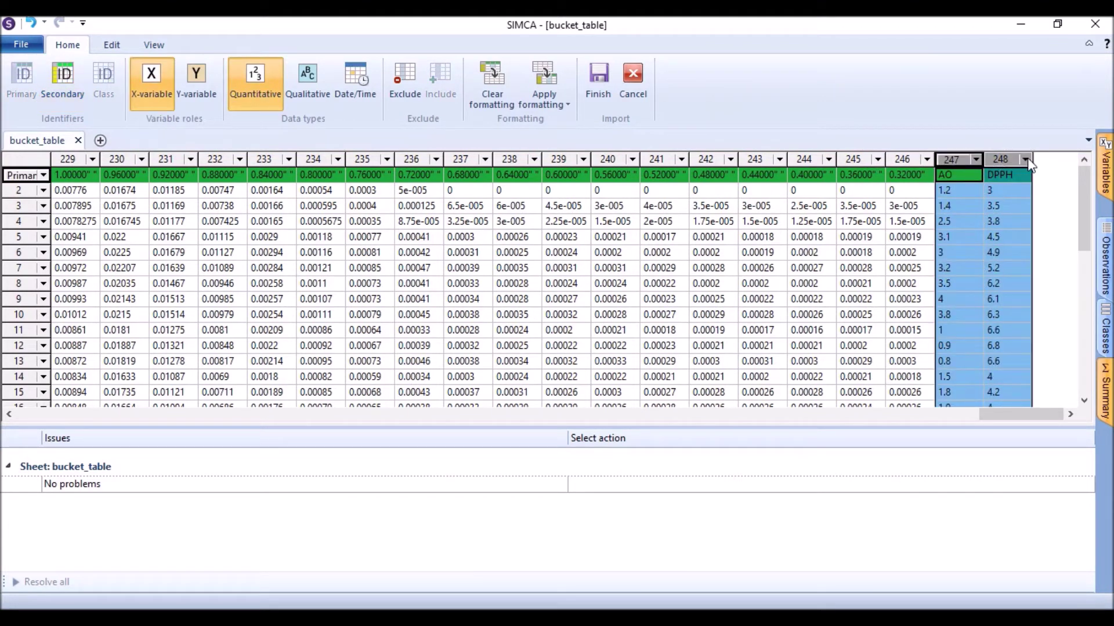
{"action": "left_click", "coordinate": [1026, 159]}
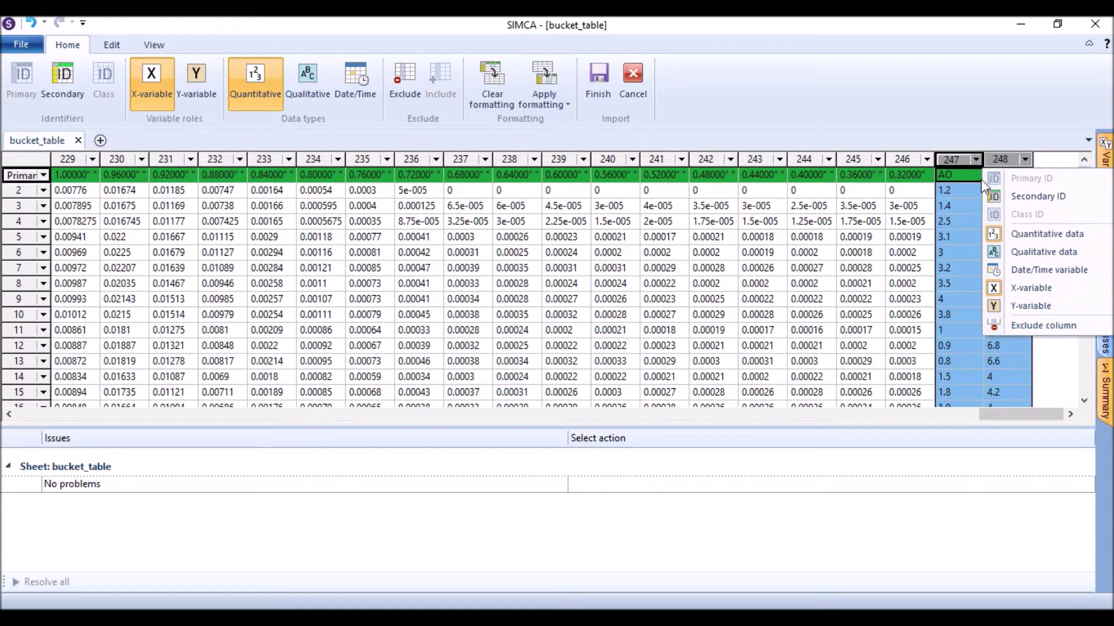
{"action": "left_click", "coordinate": [972, 131]}
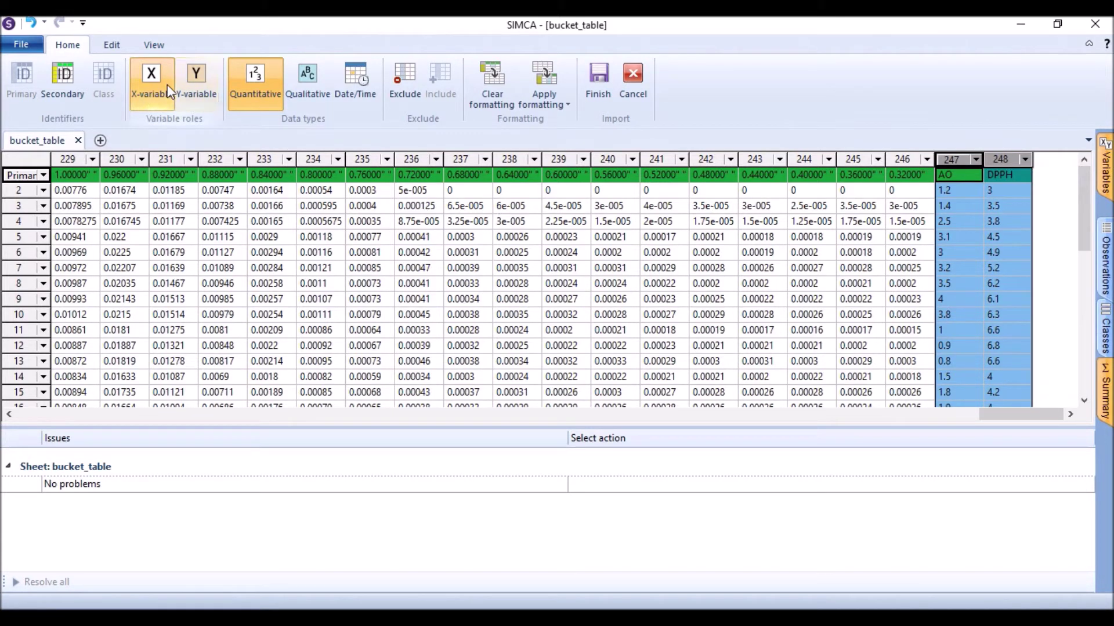
{"action": "left_click", "coordinate": [196, 72]}
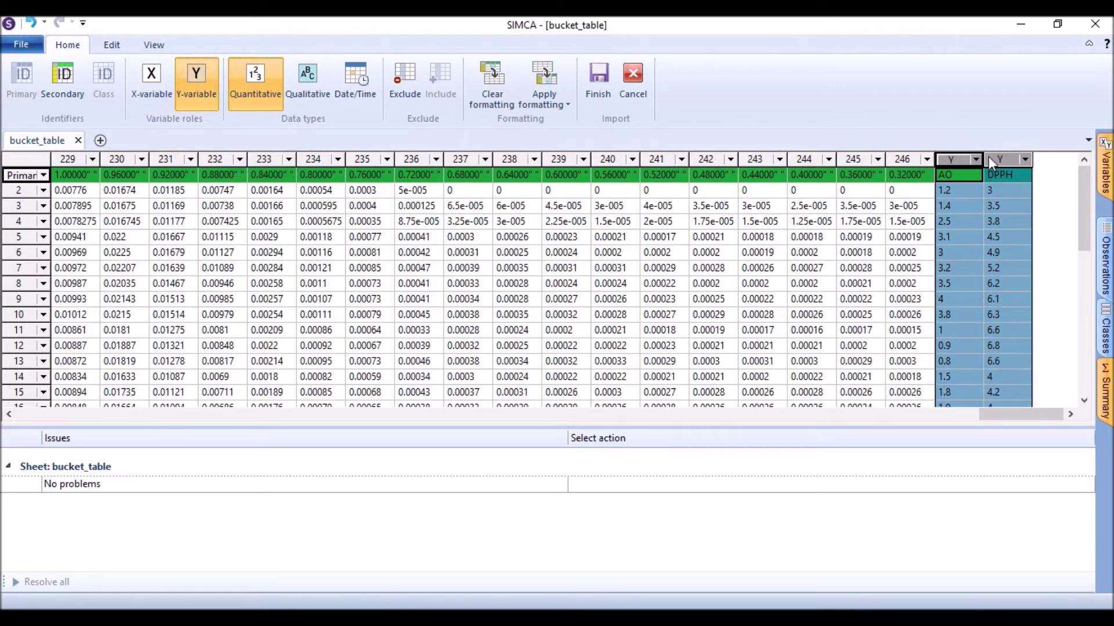
{"action": "left_click", "coordinate": [590, 82]}
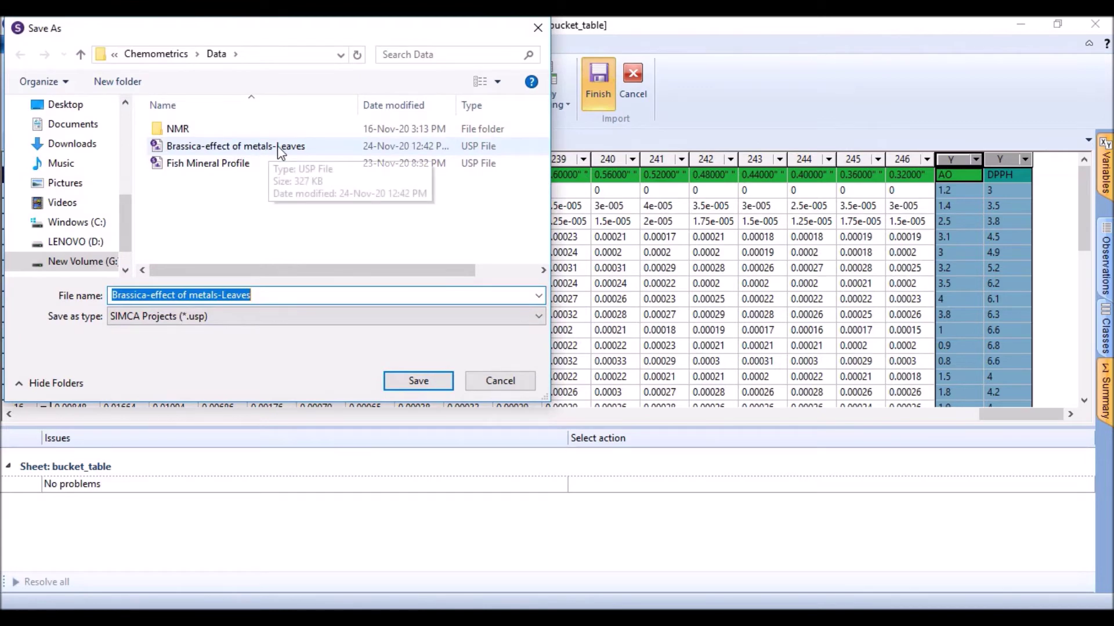
- Save as Brassica-effect of metals-Leaves, overwrite, and exclude invariant terms 4.96, 4.92, 4.88 and all others
{"action": "left_click", "coordinate": [414, 383]}
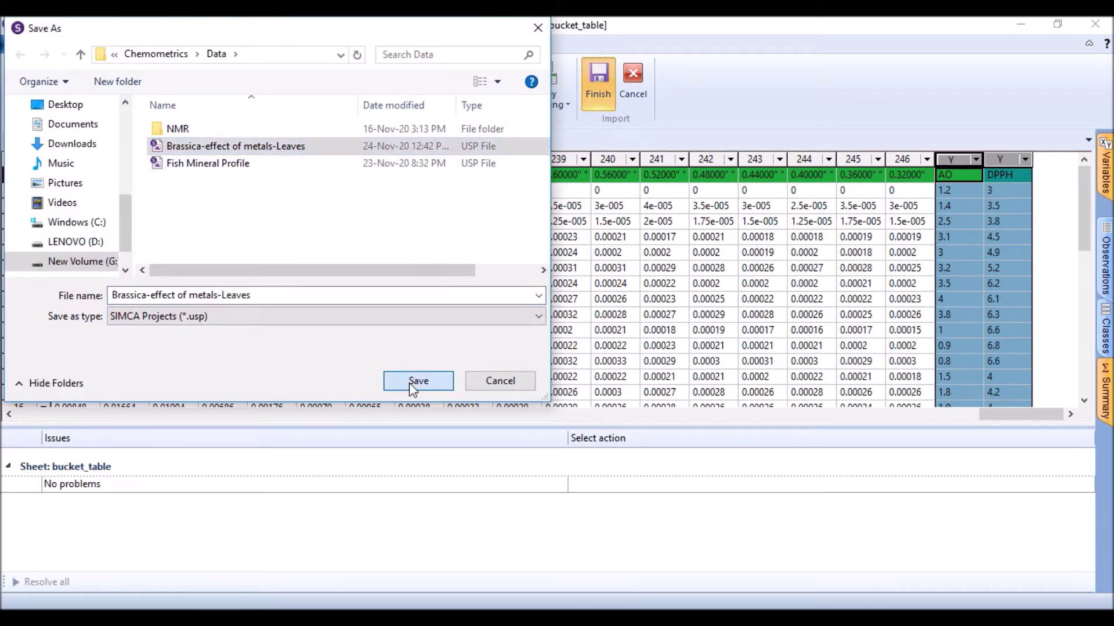
{"action": "left_click", "coordinate": [594, 319]}
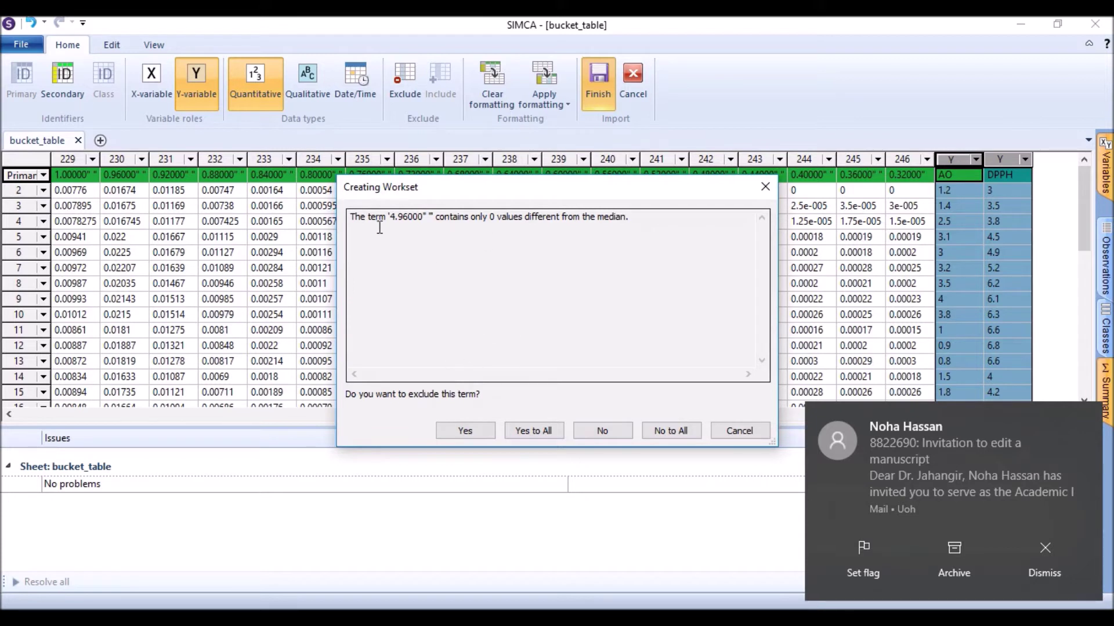
{"action": "left_click_drag", "start_coordinate": [387, 220], "coordinate": [425, 222]}
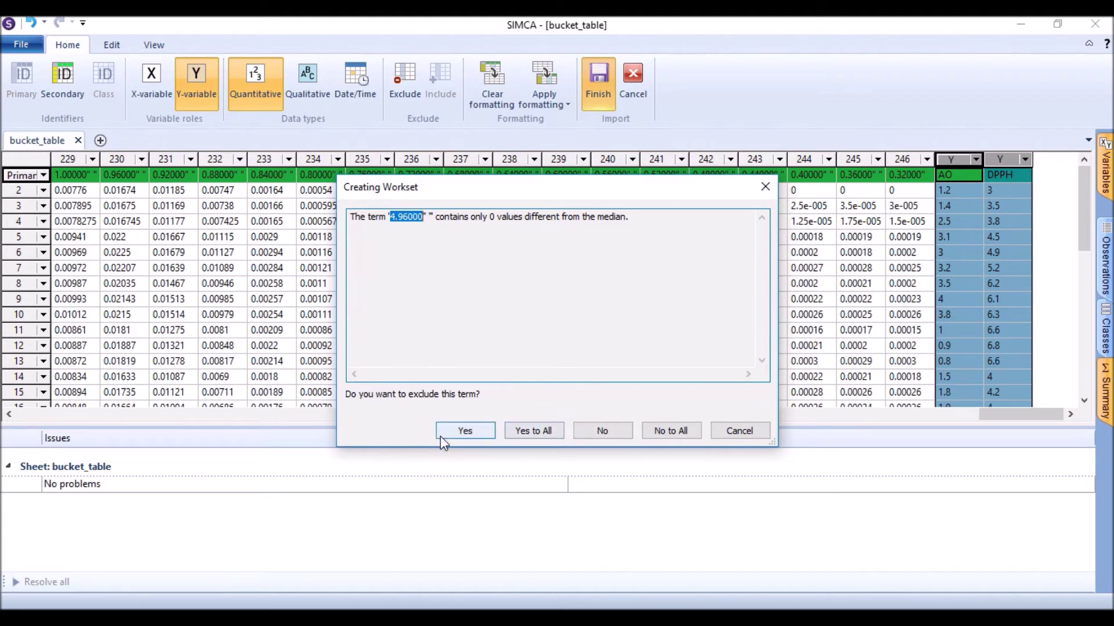
{"action": "left_click", "coordinate": [458, 432]}
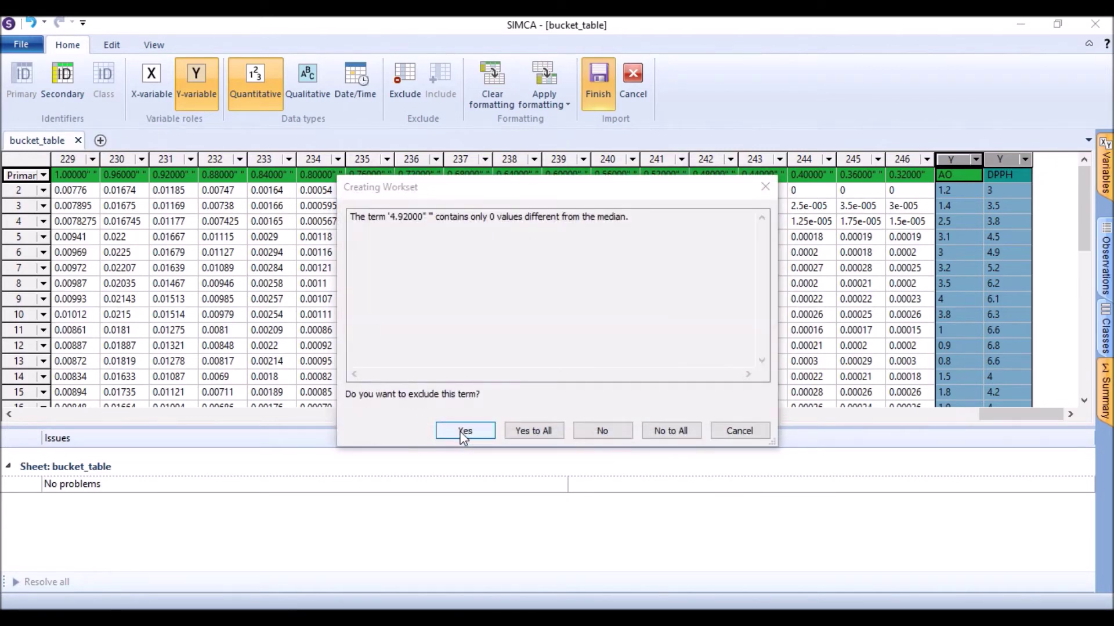
{"action": "left_click", "coordinate": [459, 431]}
{"action": "left_click", "coordinate": [456, 429]}
{"action": "left_click", "coordinate": [549, 432]}
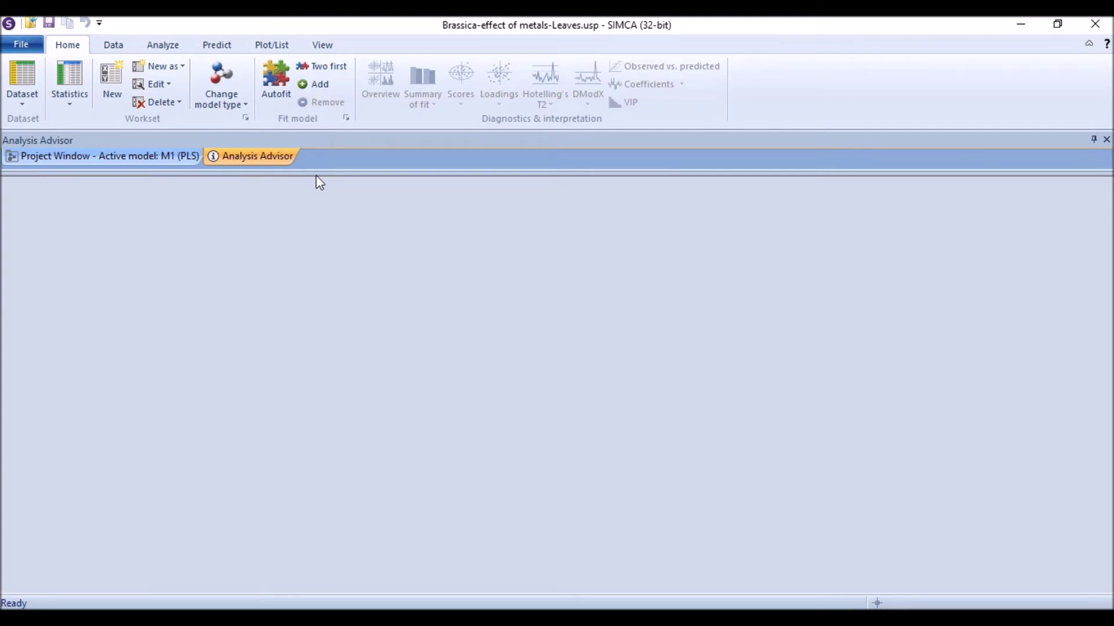
- Autofit M1 to 4 components (R2Y cum 0.826, Q2 cum 0.617) and enlarge the model list
{"action": "mouse_move", "coordinate": [293, 168]}
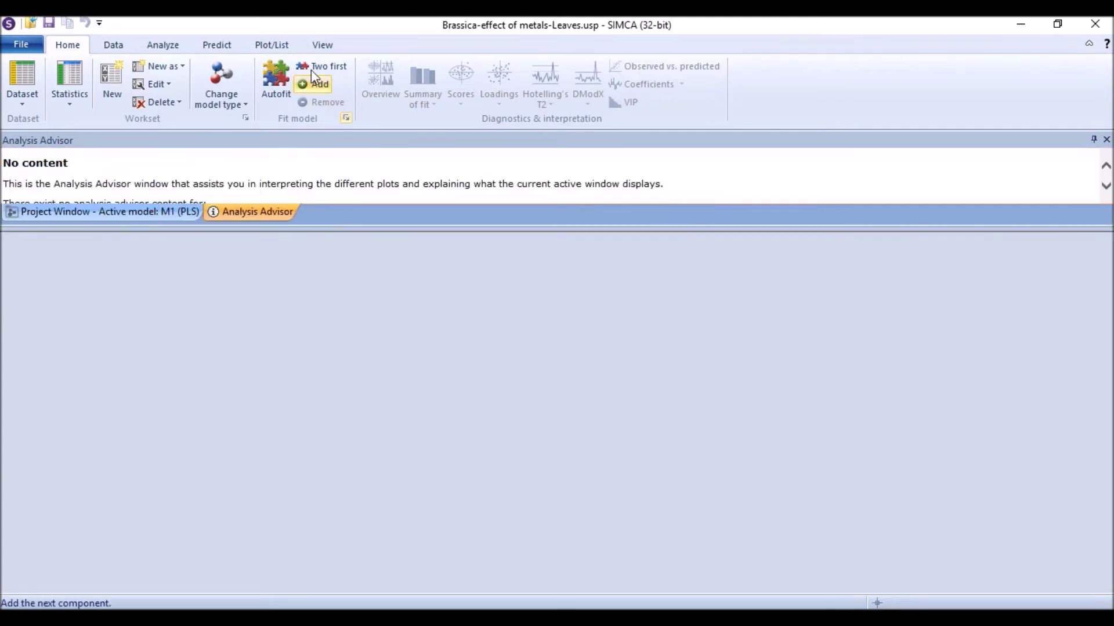
{"action": "left_click", "coordinate": [278, 88]}
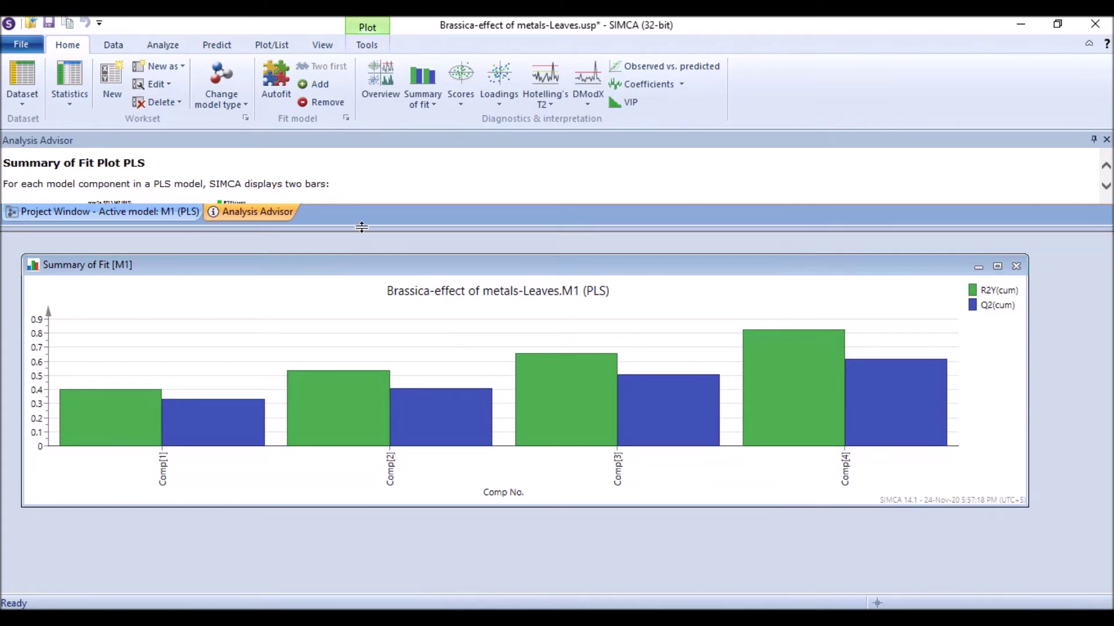
{"action": "left_click", "coordinate": [136, 211]}
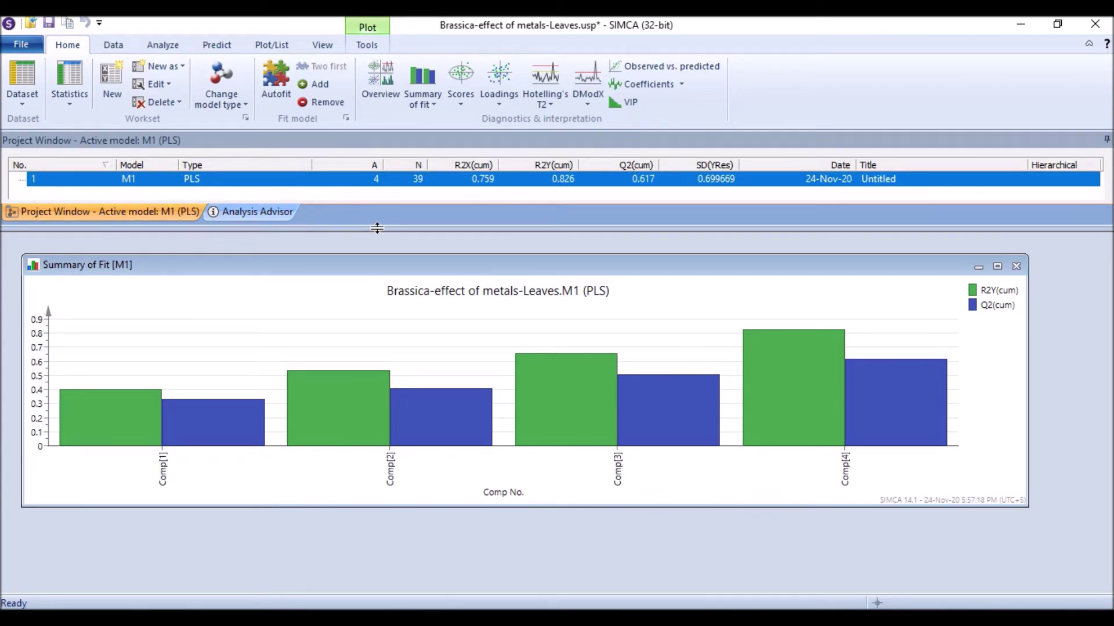
{"action": "left_click_drag", "start_coordinate": [377, 230], "coordinate": [383, 257]}
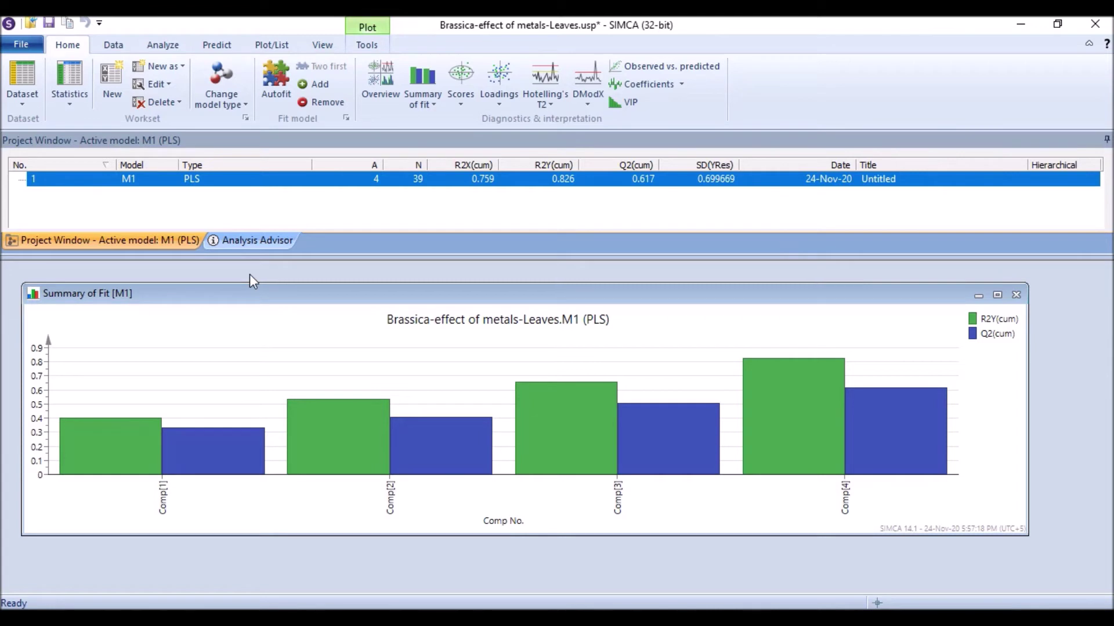
{"action": "left_click", "coordinate": [320, 87]}
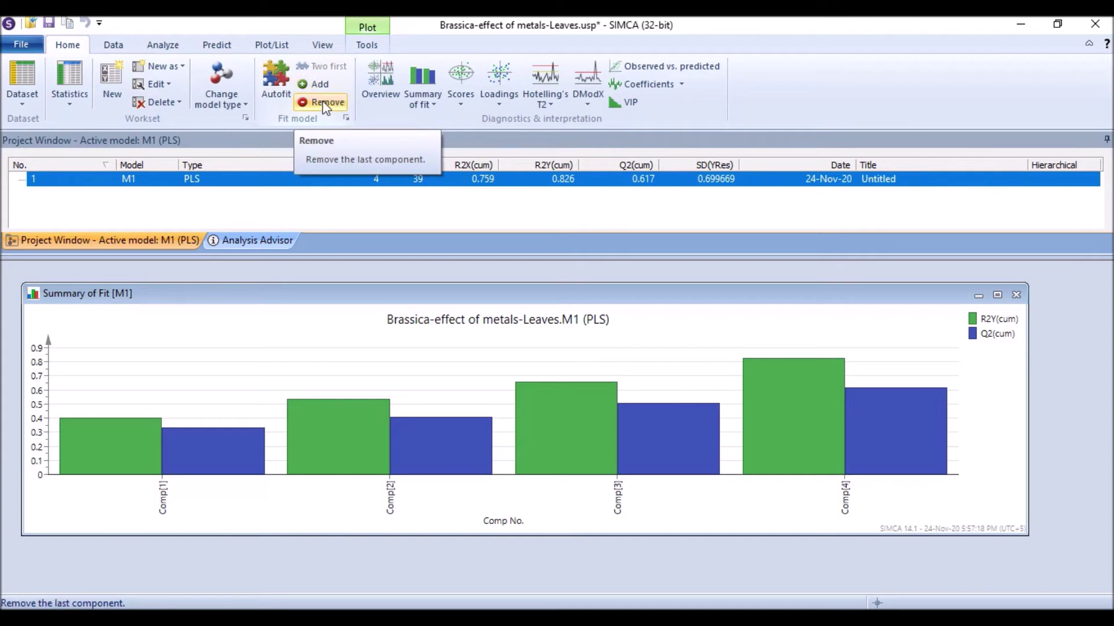
{"action": "mouse_move", "coordinate": [150, 432]}
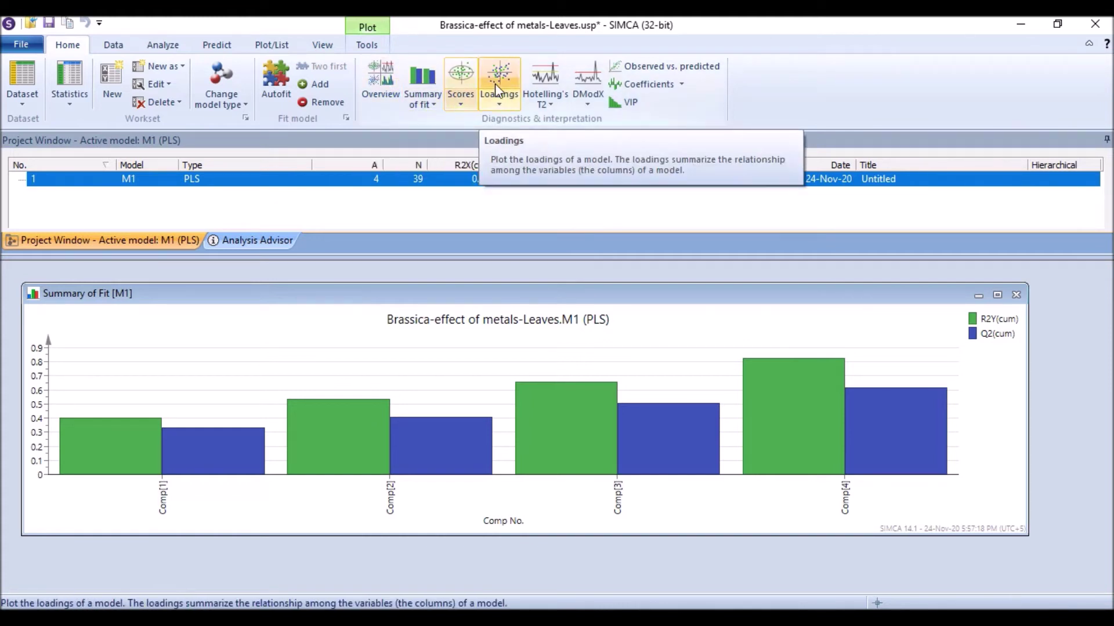
- Plot M1 loadings in 3D, rotate and zoom to inspect them, then add a score scatter plot
{"action": "left_click", "coordinate": [463, 107]}
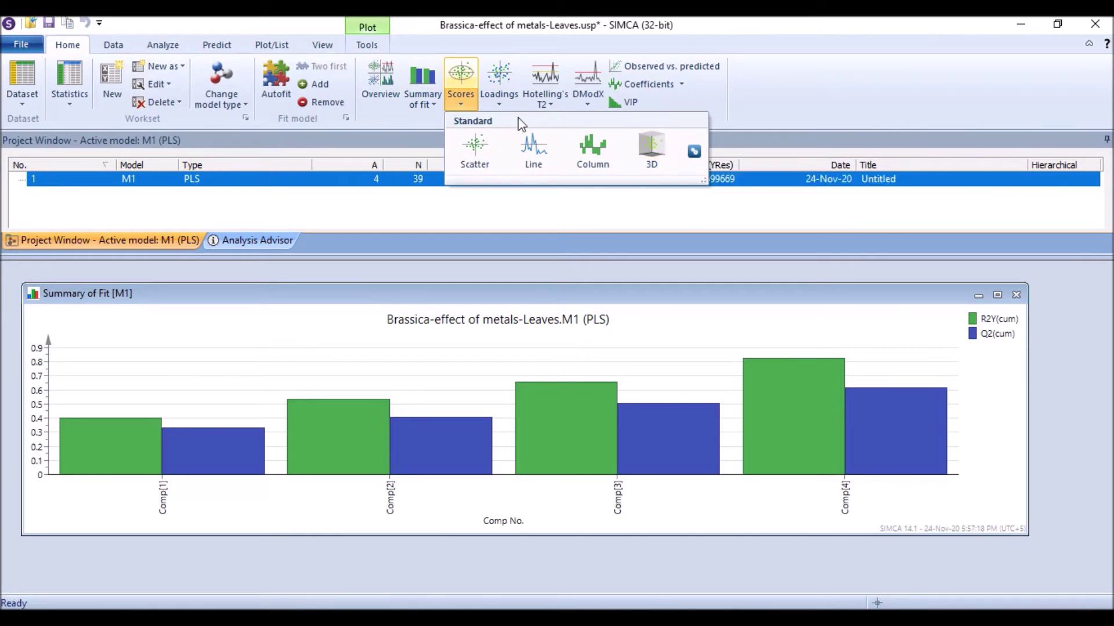
{"action": "left_click", "coordinate": [499, 104]}
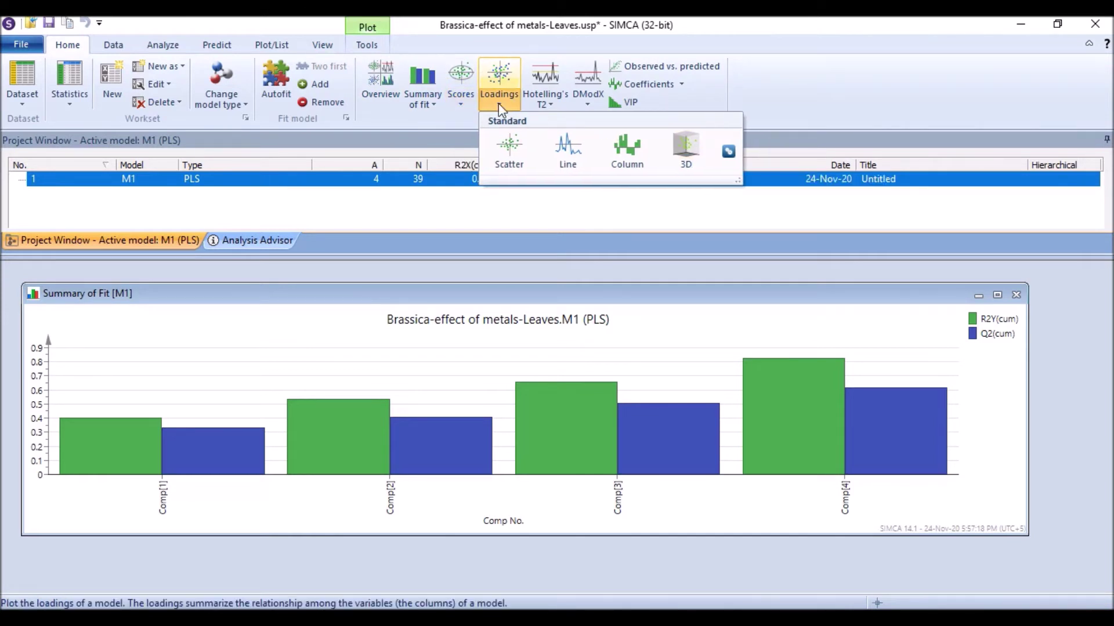
{"action": "left_click", "coordinate": [695, 146]}
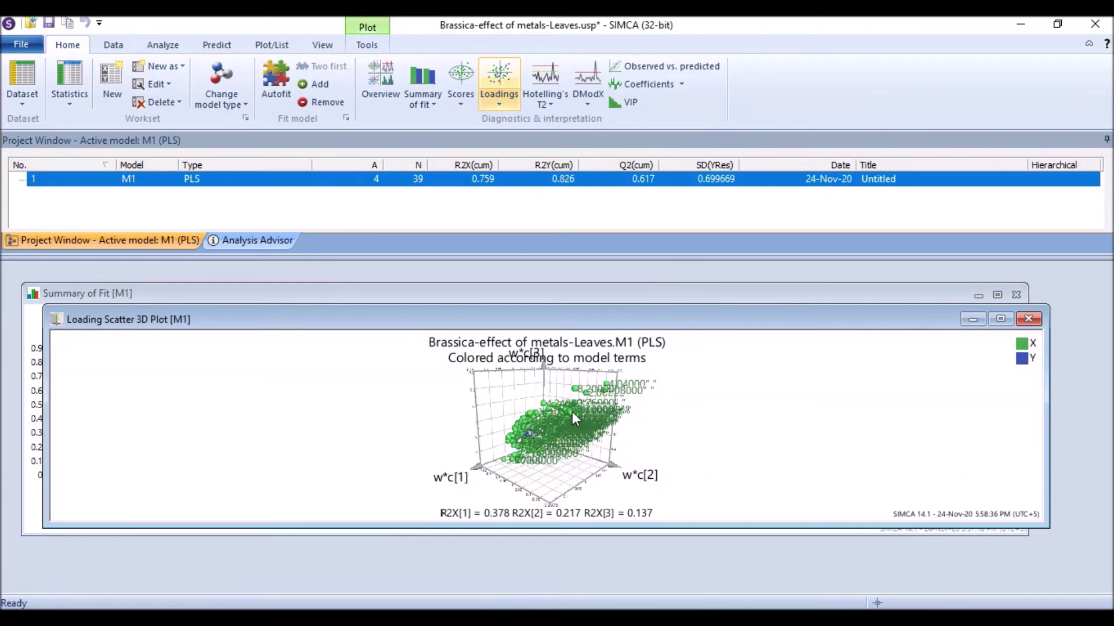
{"action": "left_click_drag", "start_coordinate": [613, 479], "coordinate": [546, 433]}
{"action": "scroll", "coordinate": [521, 443], "scroll_direction": "up", "scroll_amount": 5}
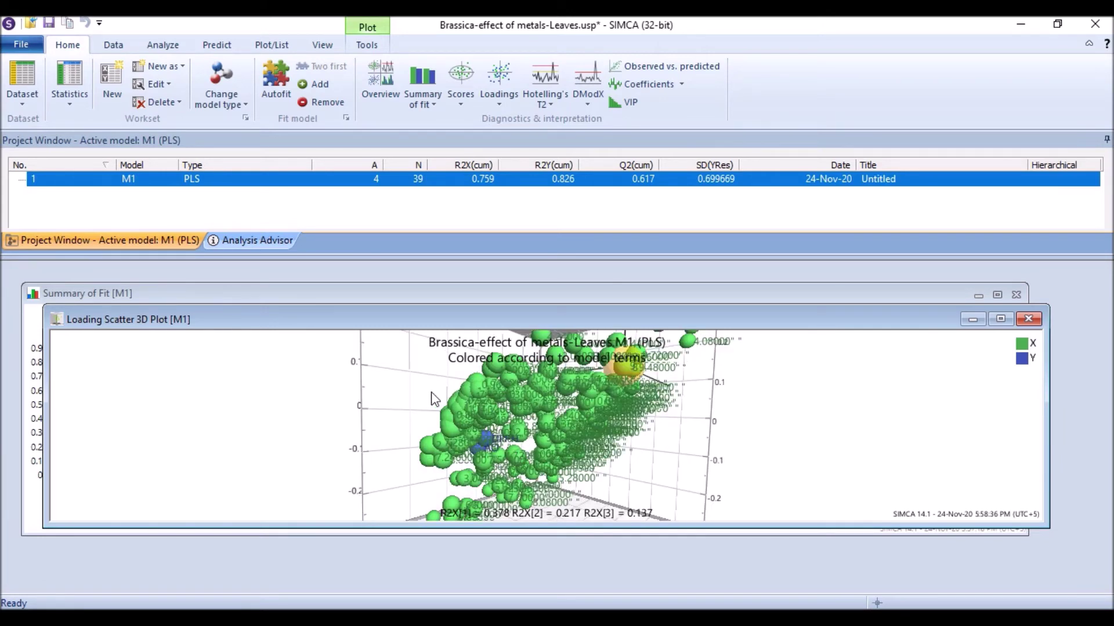
{"action": "left_click_drag", "start_coordinate": [440, 400], "coordinate": [679, 485]}
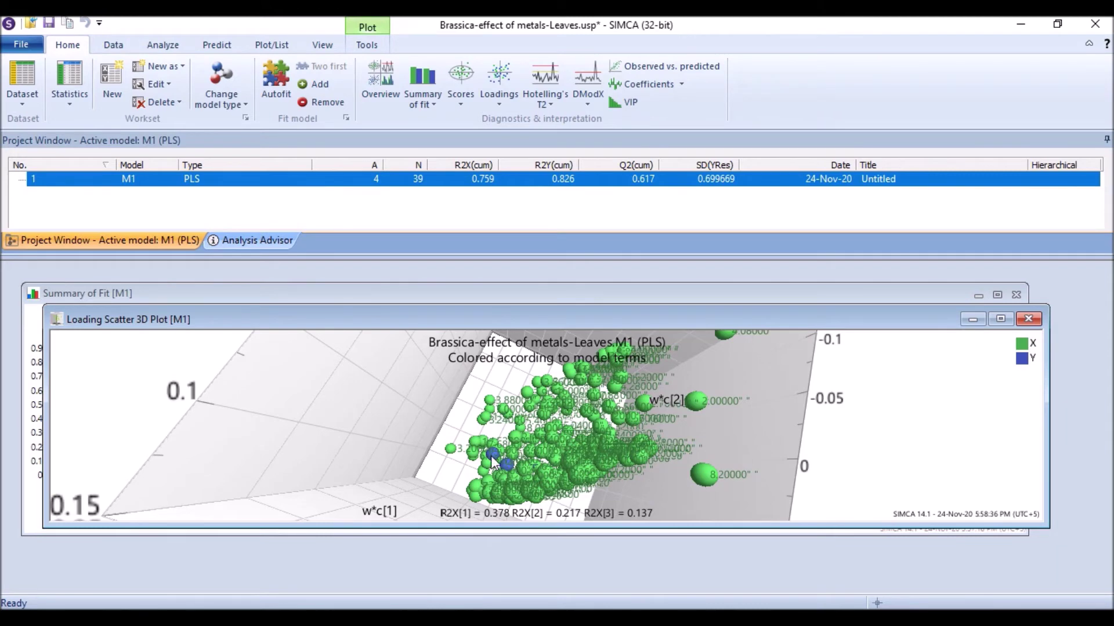
{"action": "scroll", "coordinate": [493, 464], "scroll_direction": "up", "scroll_amount": 2}
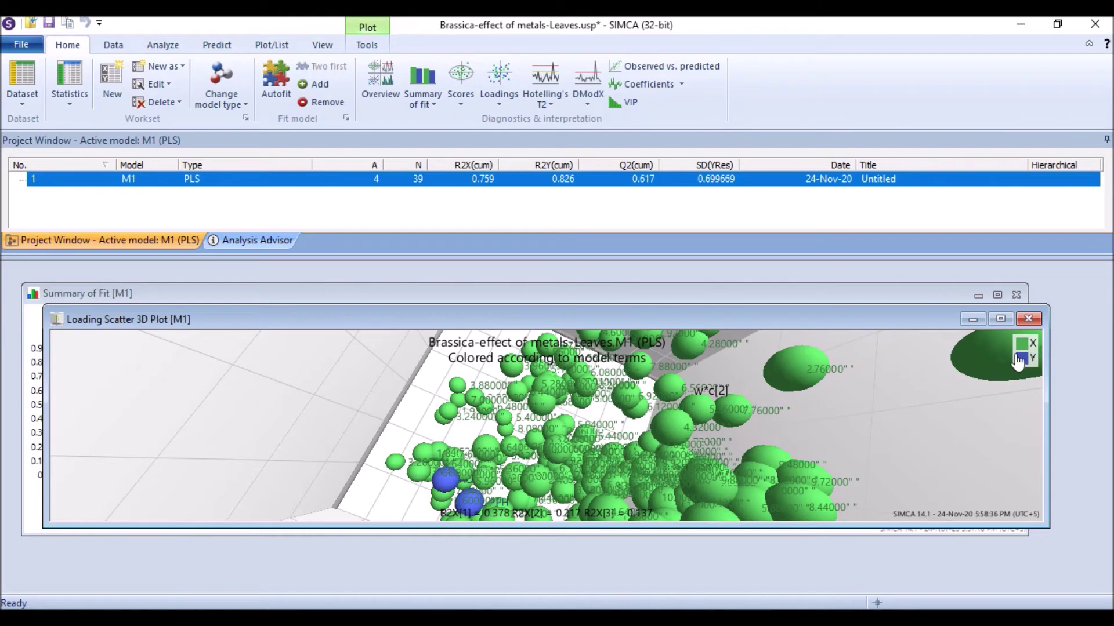
{"action": "scroll", "coordinate": [632, 402], "scroll_direction": "down", "scroll_amount": 5}
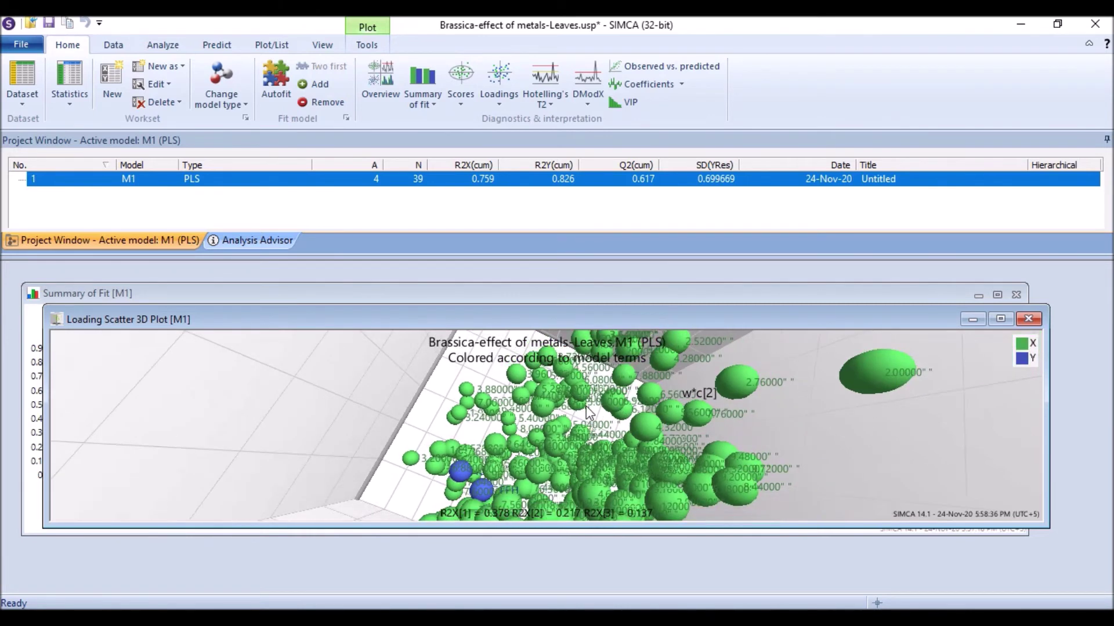
{"action": "left_click_drag", "start_coordinate": [370, 445], "coordinate": [557, 372]}
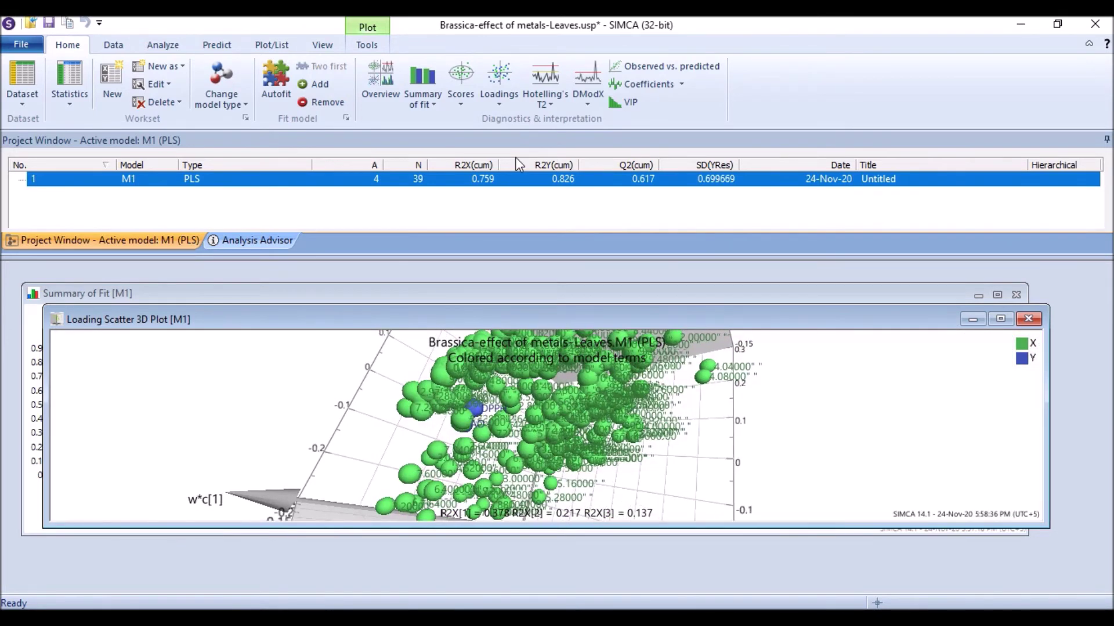
{"action": "left_click", "coordinate": [457, 76]}
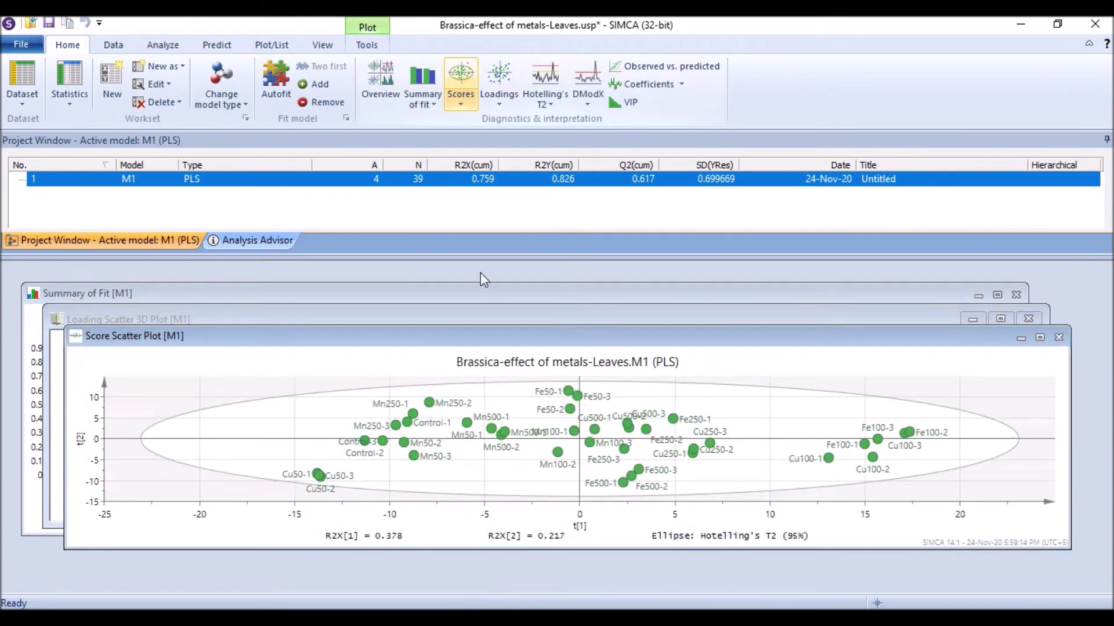
- Add a 2D loading scatter plot and a Biplot for M1, then maximise and zoom the biplot
{"action": "left_click", "coordinate": [509, 77]}
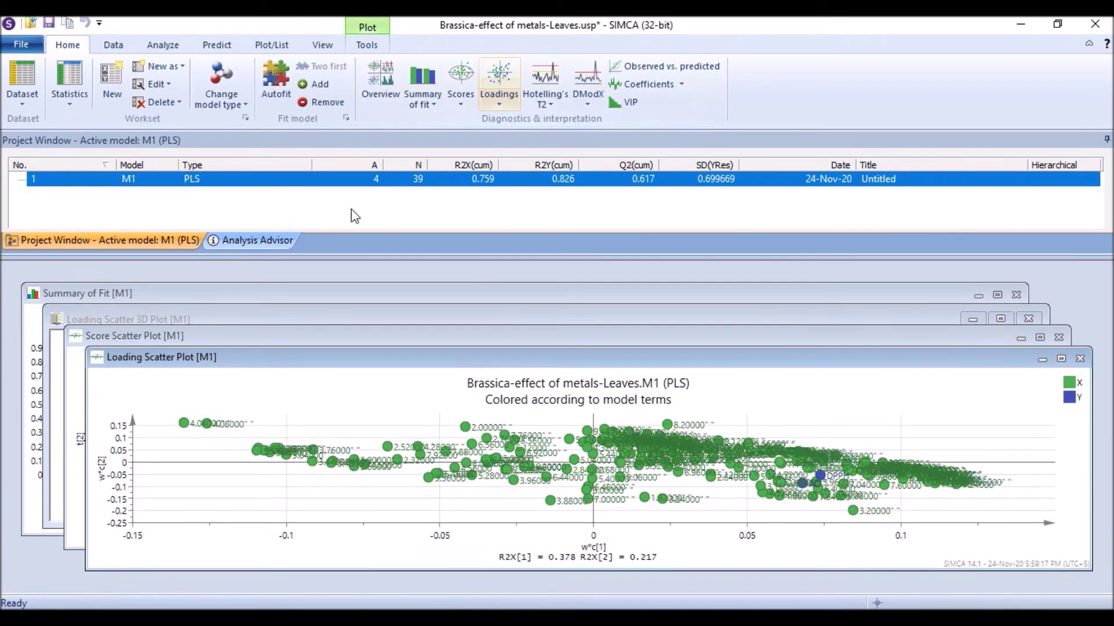
{"action": "left_click", "coordinate": [162, 45]}
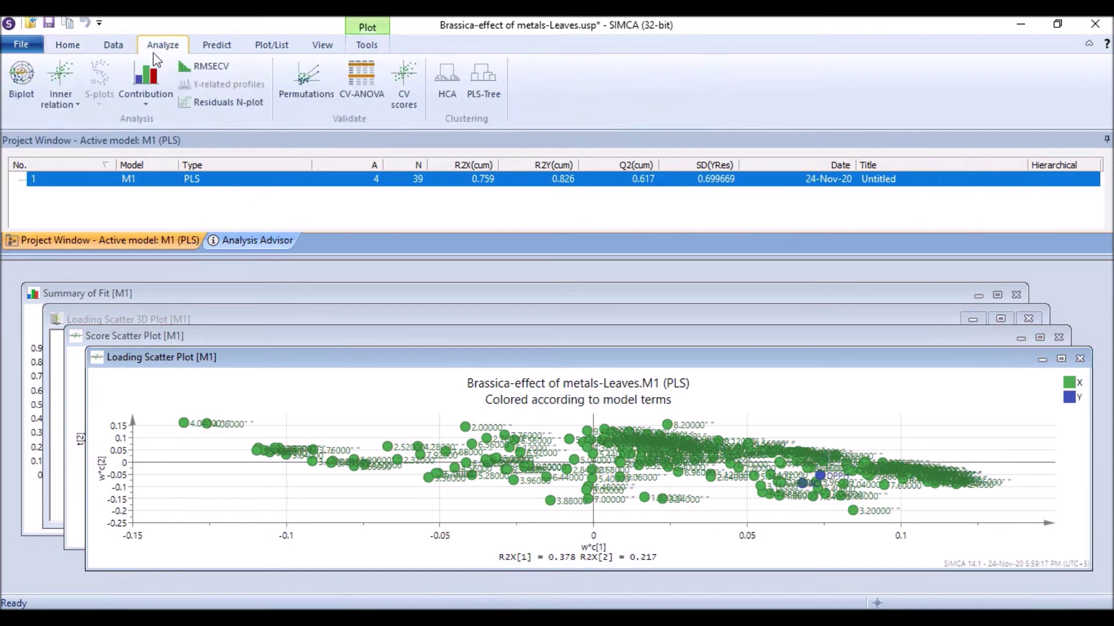
{"action": "left_click", "coordinate": [20, 84]}
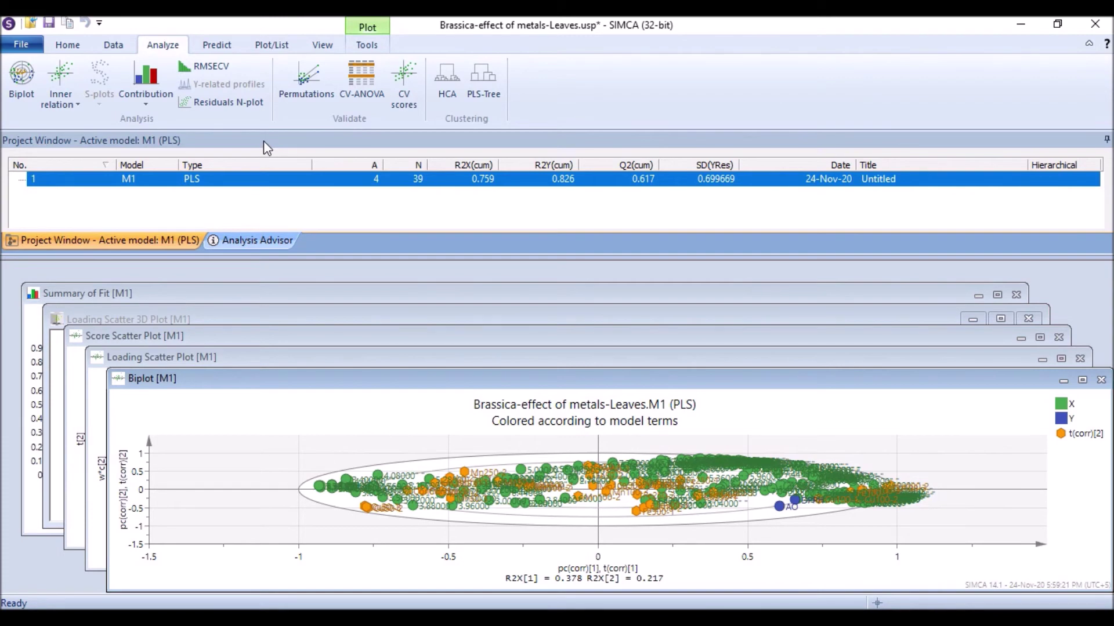
{"action": "scroll", "coordinate": [1088, 377], "scroll_direction": "up", "scroll_amount": 1}
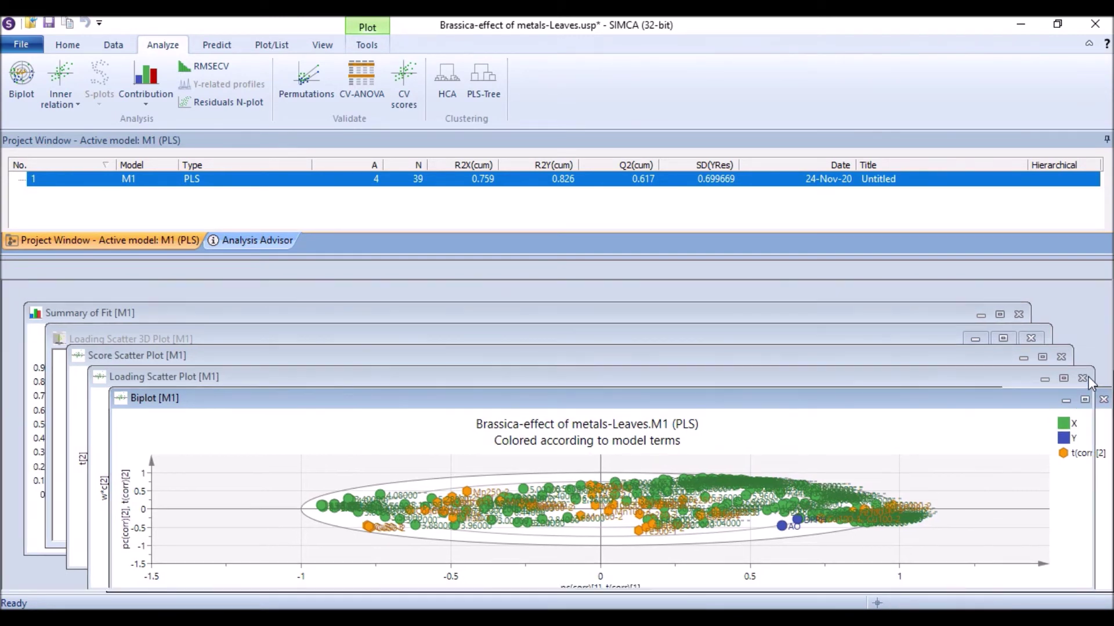
{"action": "left_click", "coordinate": [1085, 400]}
{"action": "scroll", "coordinate": [703, 406], "scroll_direction": "up", "scroll_amount": 4}
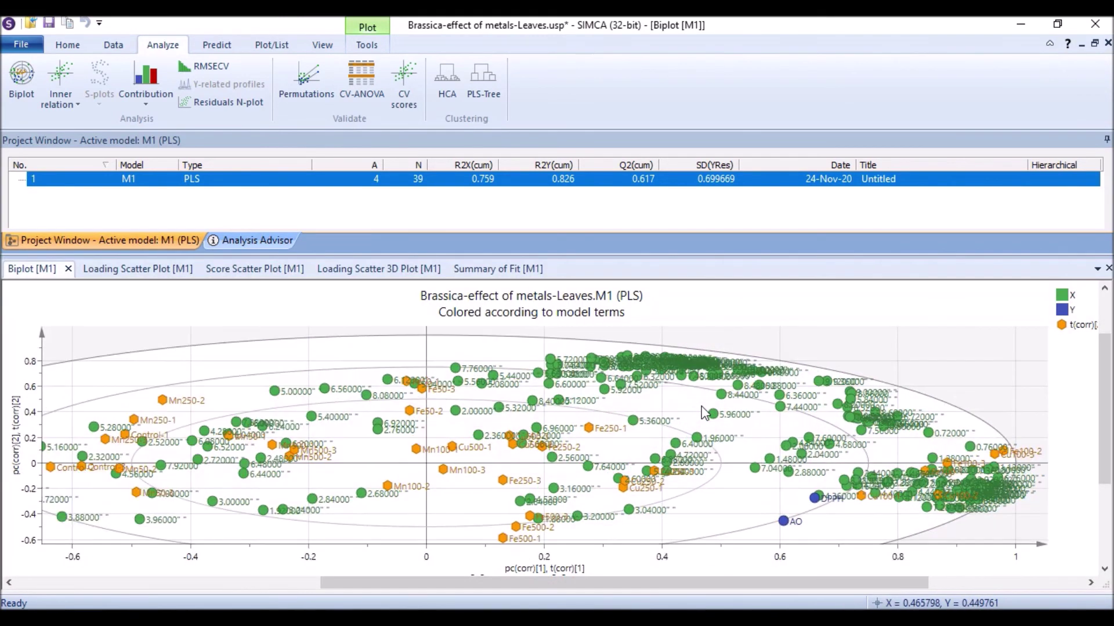
{"action": "scroll", "coordinate": [703, 413], "scroll_direction": "down", "scroll_amount": 4}
{"action": "scroll", "coordinate": [703, 413], "scroll_direction": "up", "scroll_amount": 2}
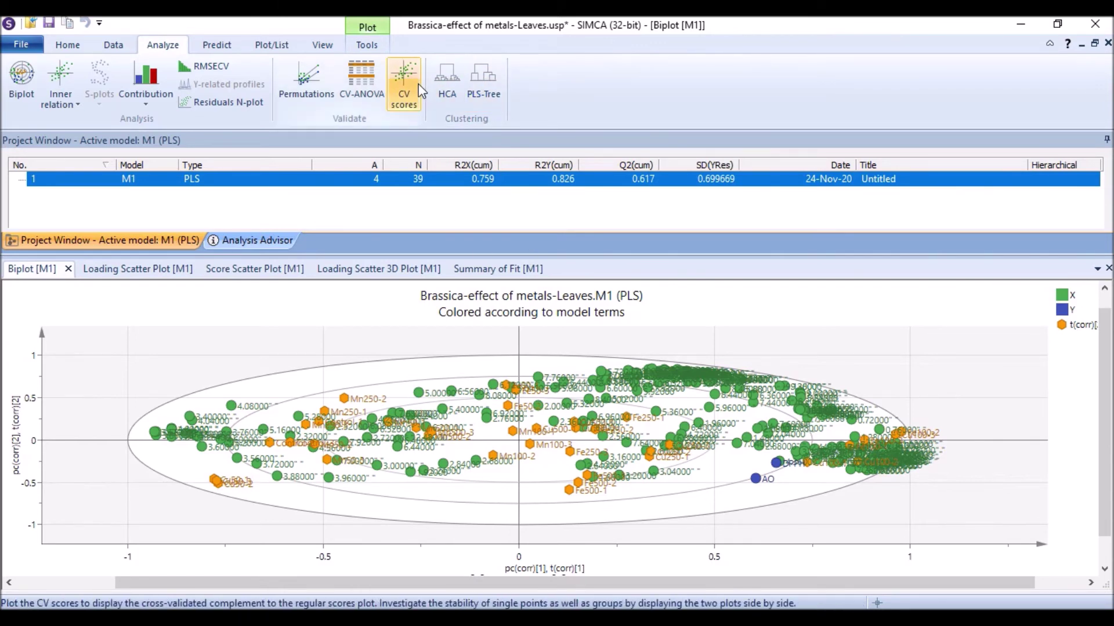
- Start an HCA on M1 and set the point label to Obs ID (Primary)
{"action": "left_click", "coordinate": [452, 90]}
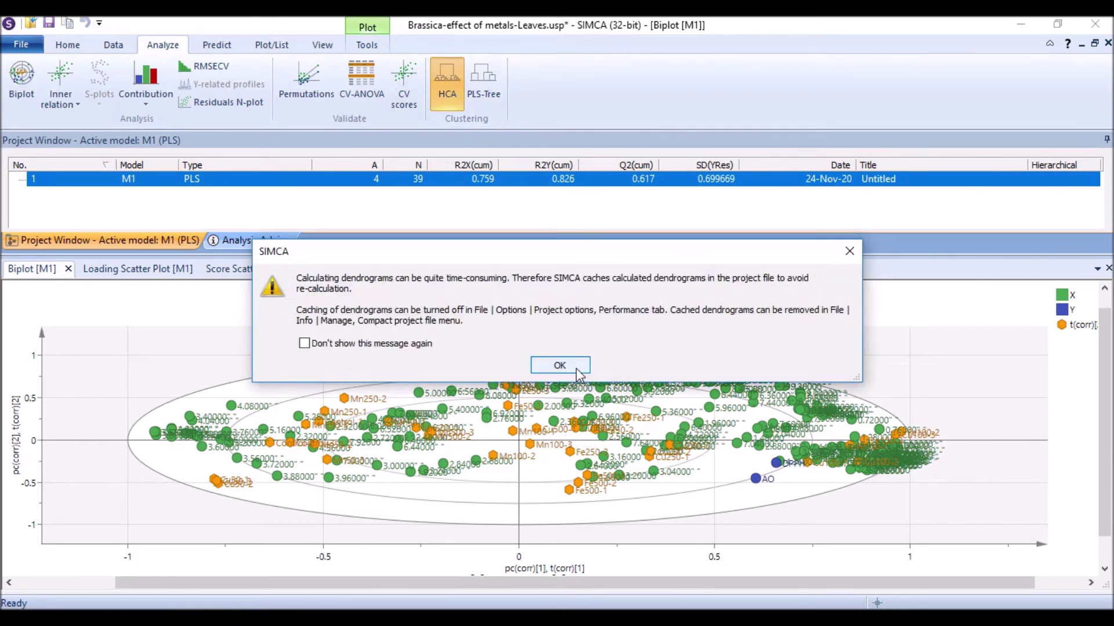
{"action": "left_click", "coordinate": [577, 374]}
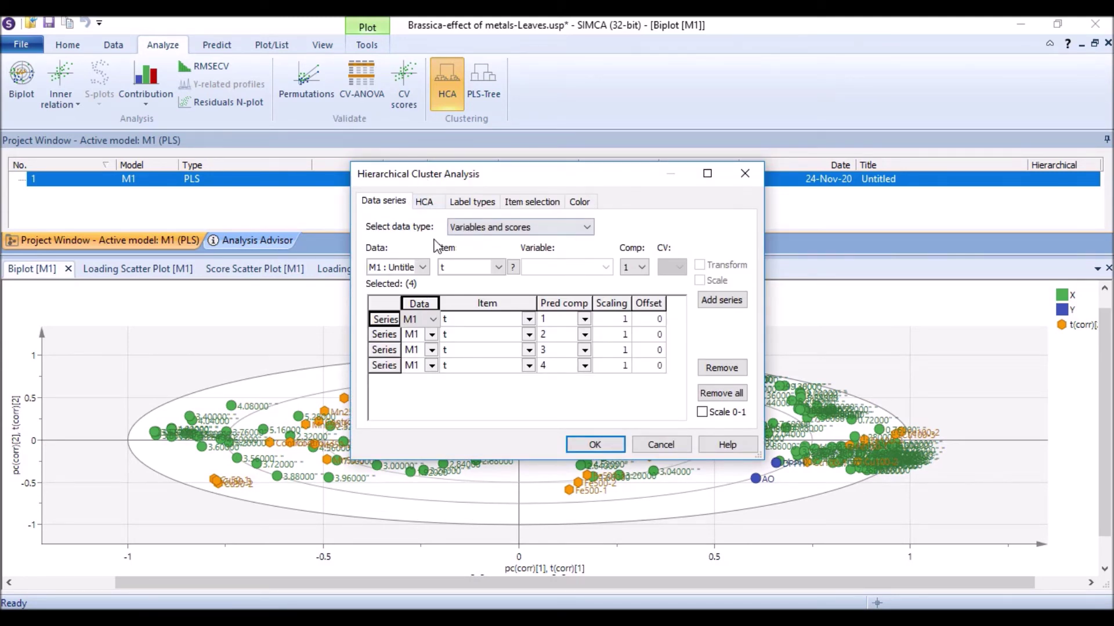
{"action": "left_click", "coordinate": [425, 203]}
{"action": "left_click", "coordinate": [477, 209]}
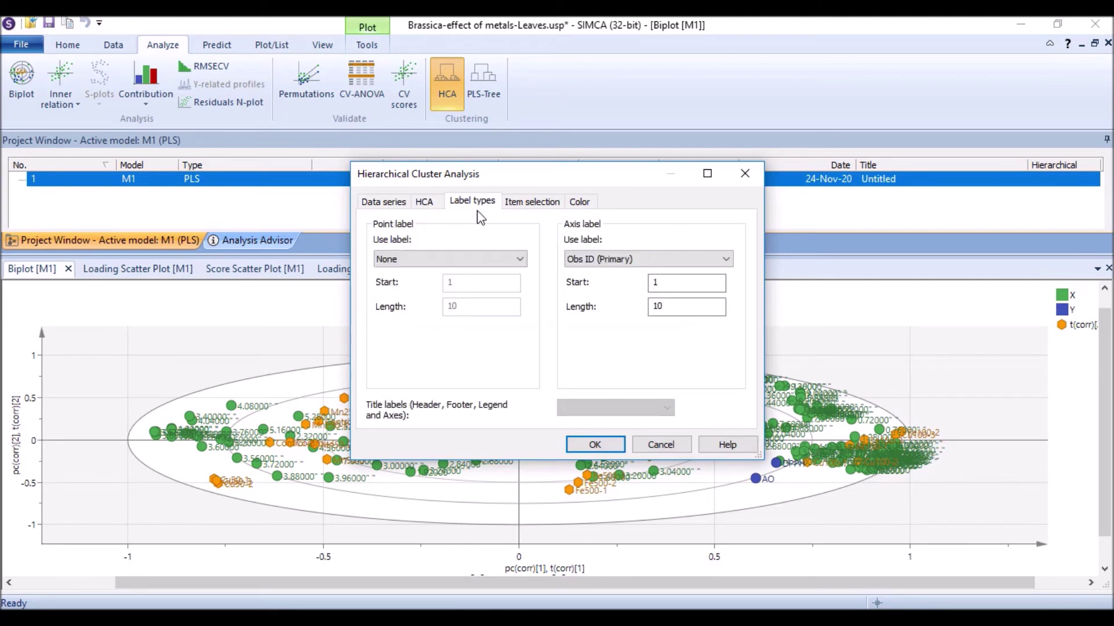
{"action": "left_click", "coordinate": [490, 258]}
{"action": "left_click", "coordinate": [464, 281]}
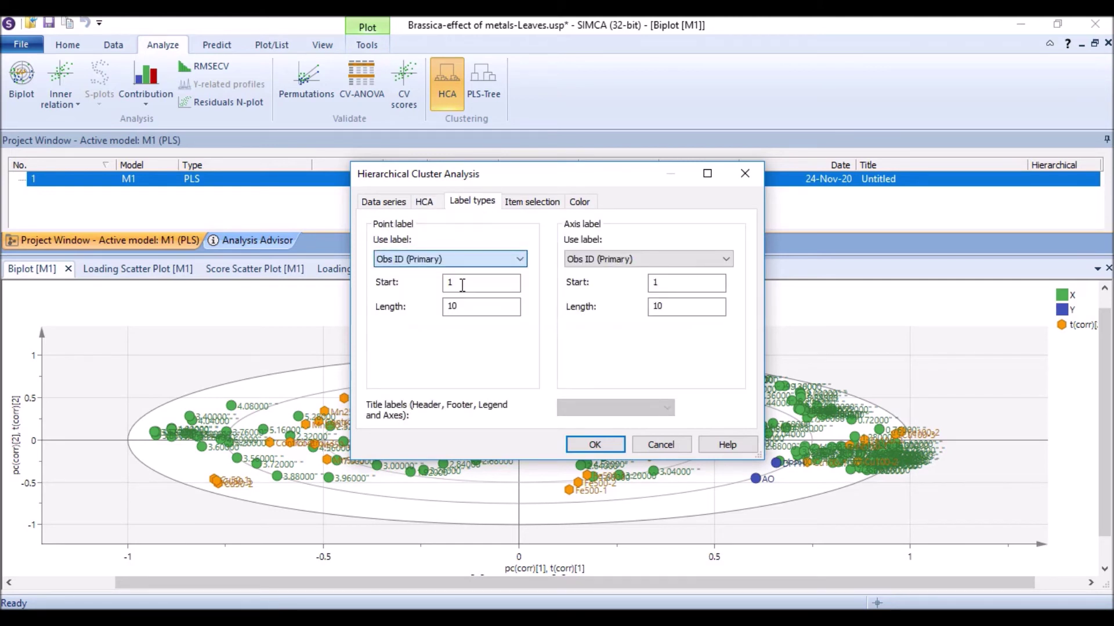
{"action": "left_click", "coordinate": [495, 259]}
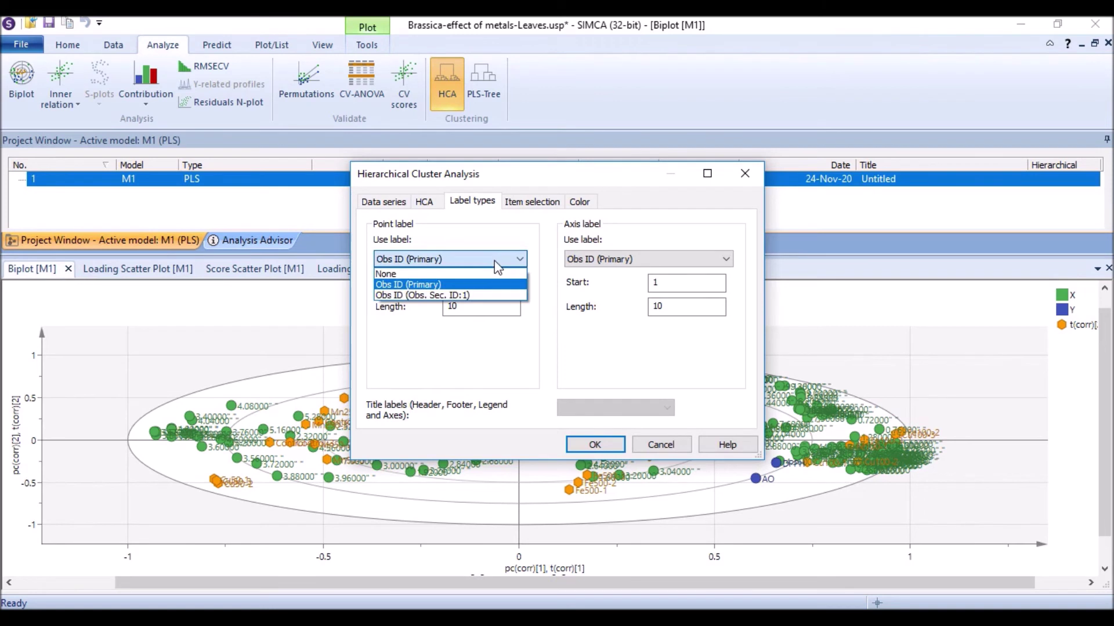
{"action": "left_click", "coordinate": [574, 262]}
{"action": "left_click", "coordinate": [574, 262]}
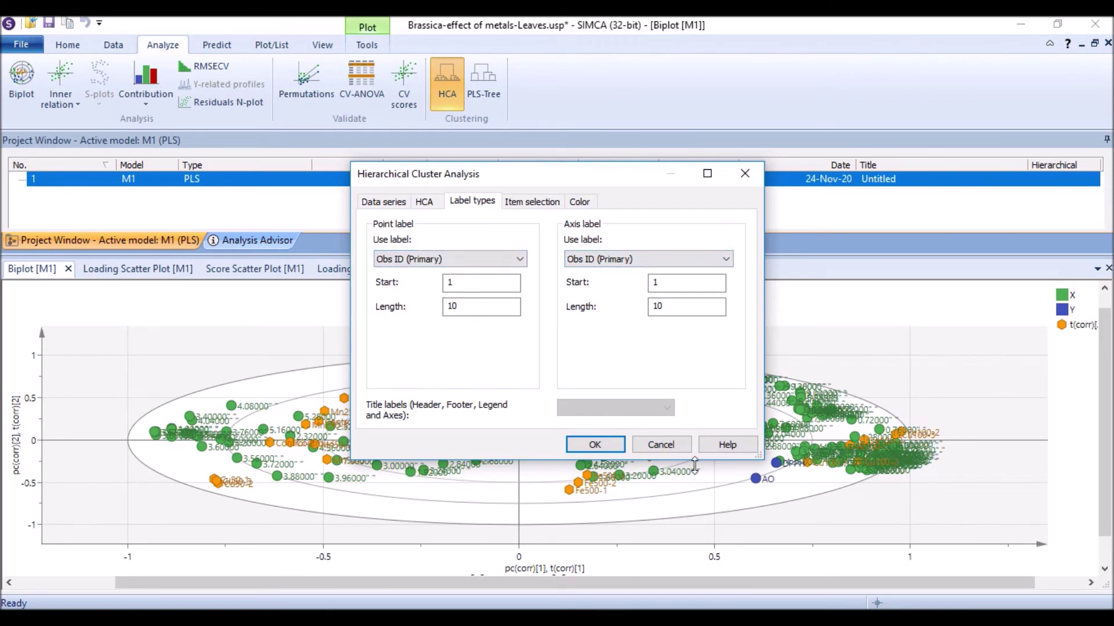
- Review colouring and included observations, then compute the Ward dendrogram on scores t[1 2 3 4]
{"action": "left_click", "coordinate": [580, 203]}
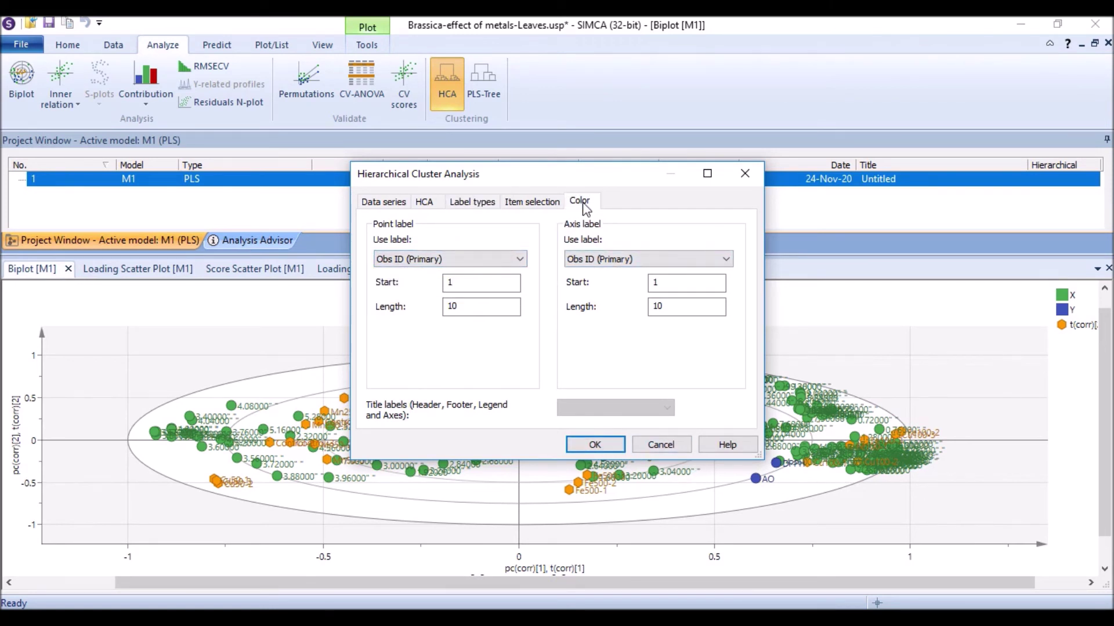
{"action": "left_click", "coordinate": [546, 204]}
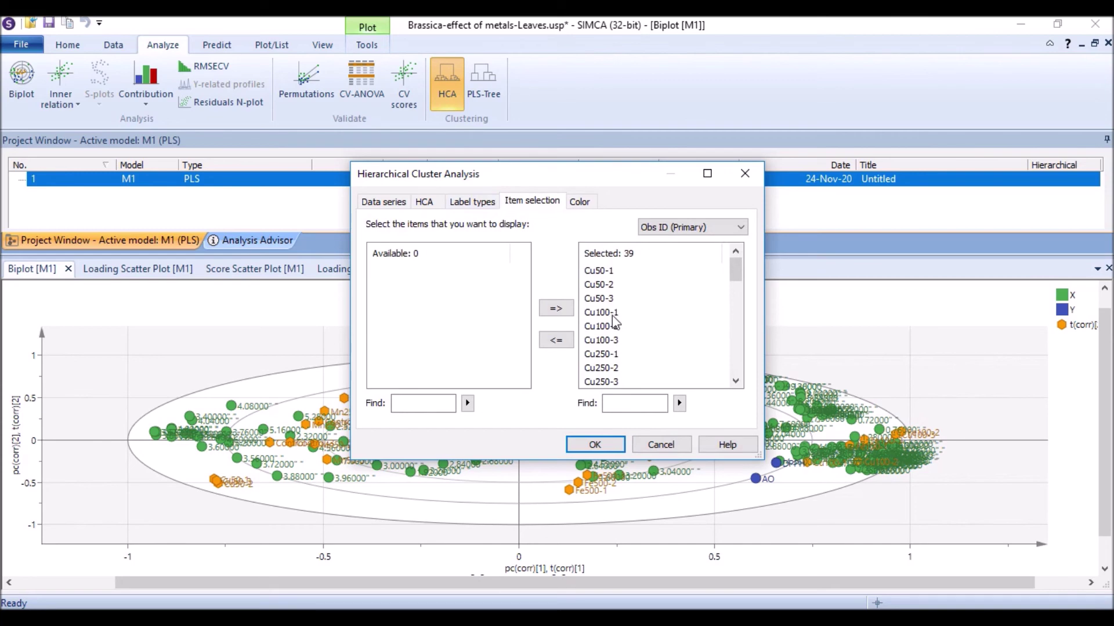
{"action": "left_click", "coordinate": [608, 299]}
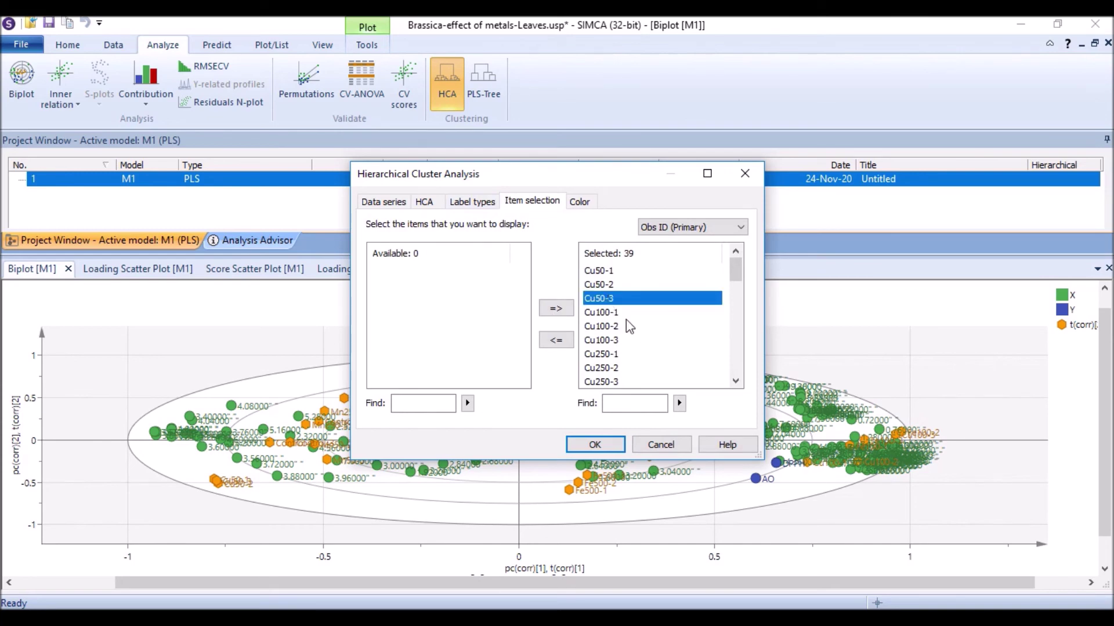
{"action": "left_click", "coordinate": [586, 444]}
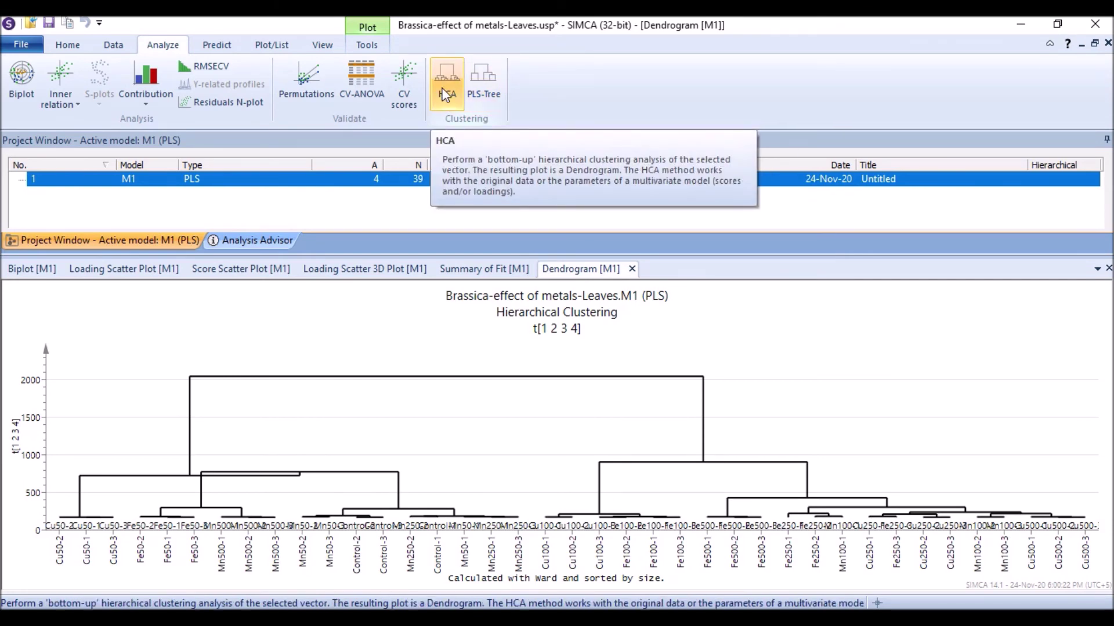
- Build a PLS-Tree from model M1 with default parameters, splitting 39 observations into 24 and 15
{"action": "left_click", "coordinate": [488, 93]}
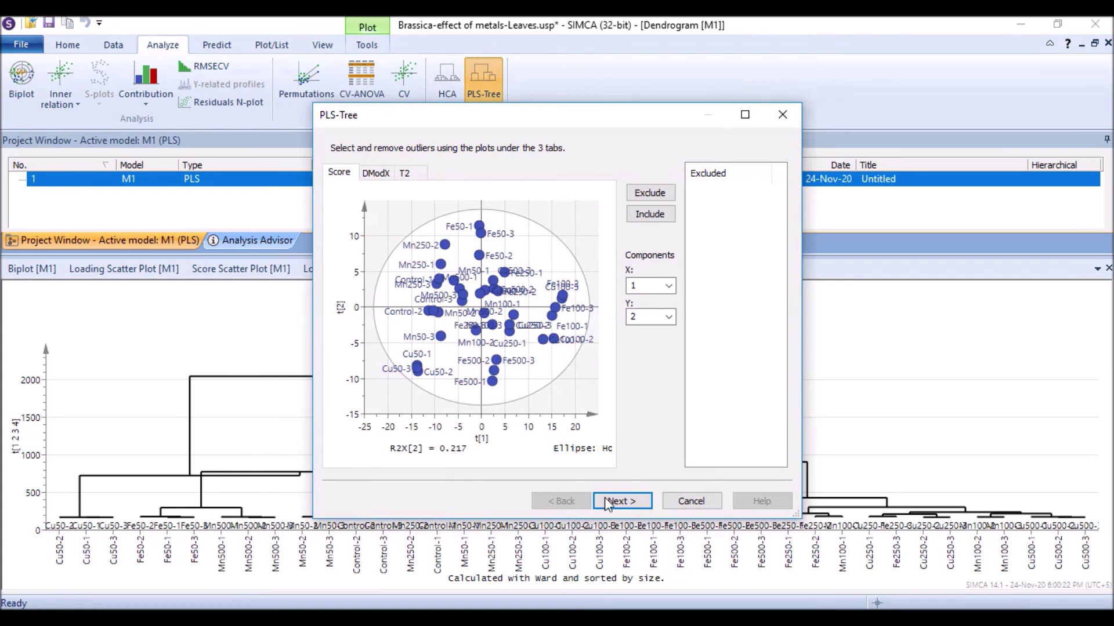
{"action": "left_click", "coordinate": [608, 502]}
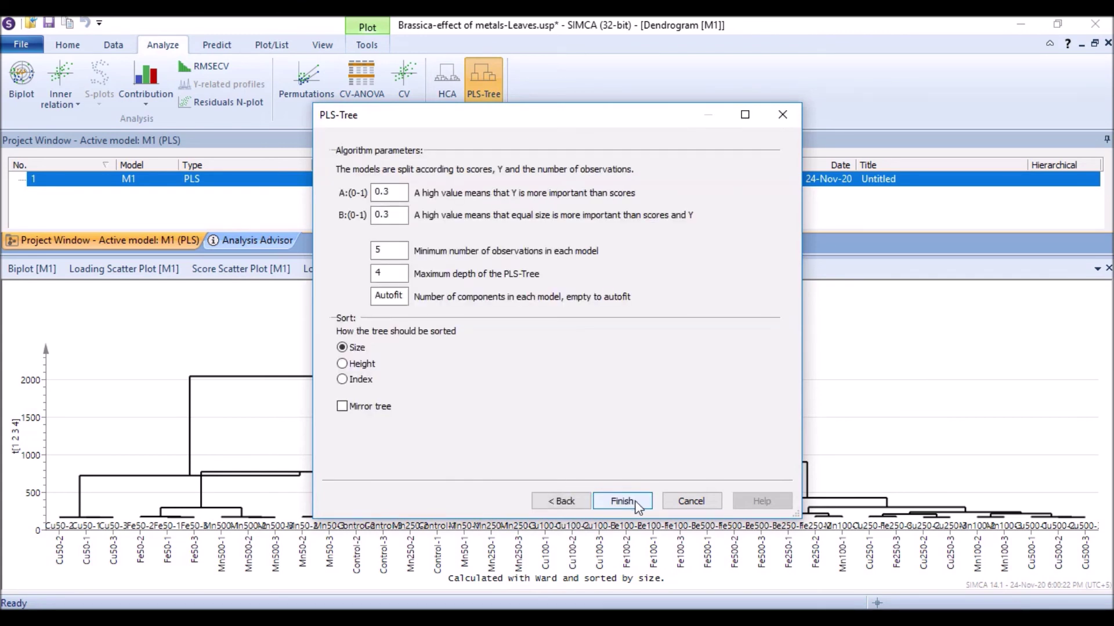
{"action": "left_click", "coordinate": [562, 502]}
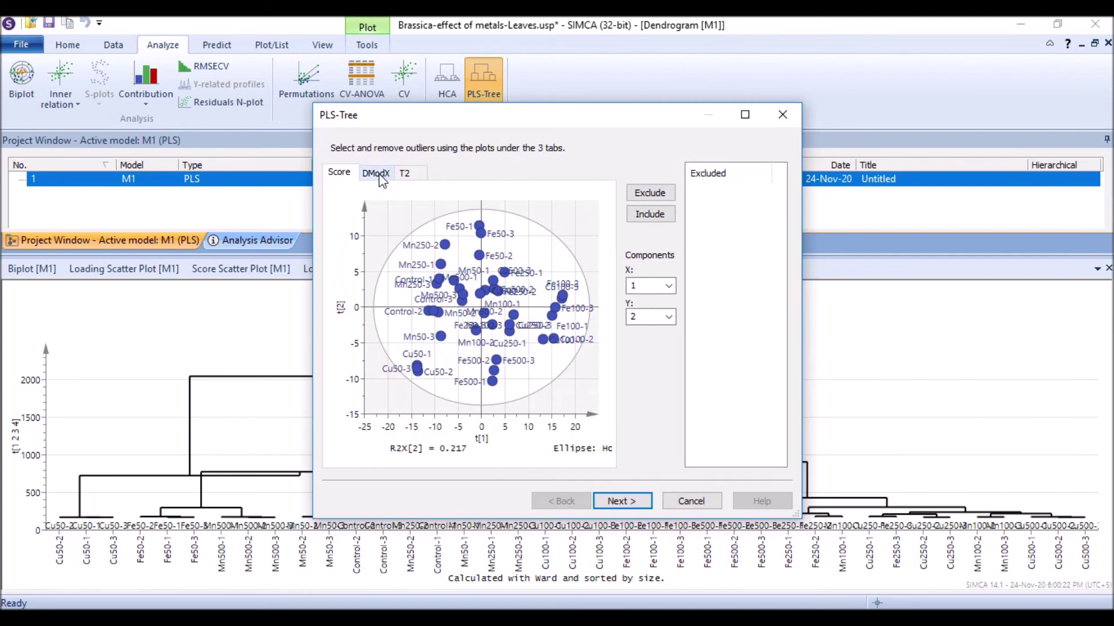
{"action": "left_click", "coordinate": [625, 503]}
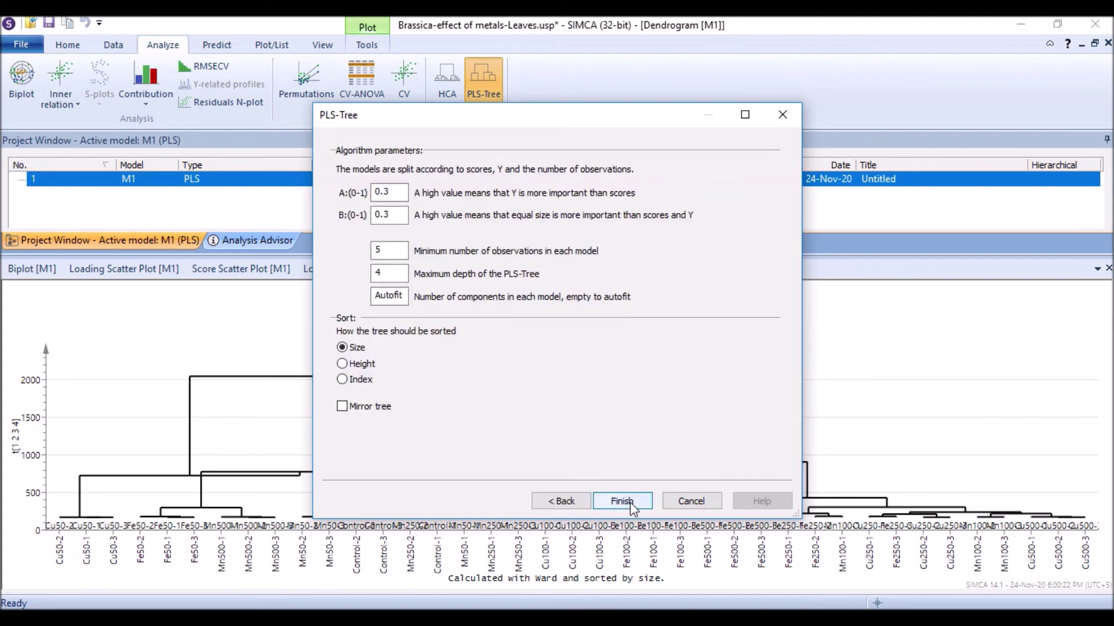
{"action": "left_click", "coordinate": [641, 501]}
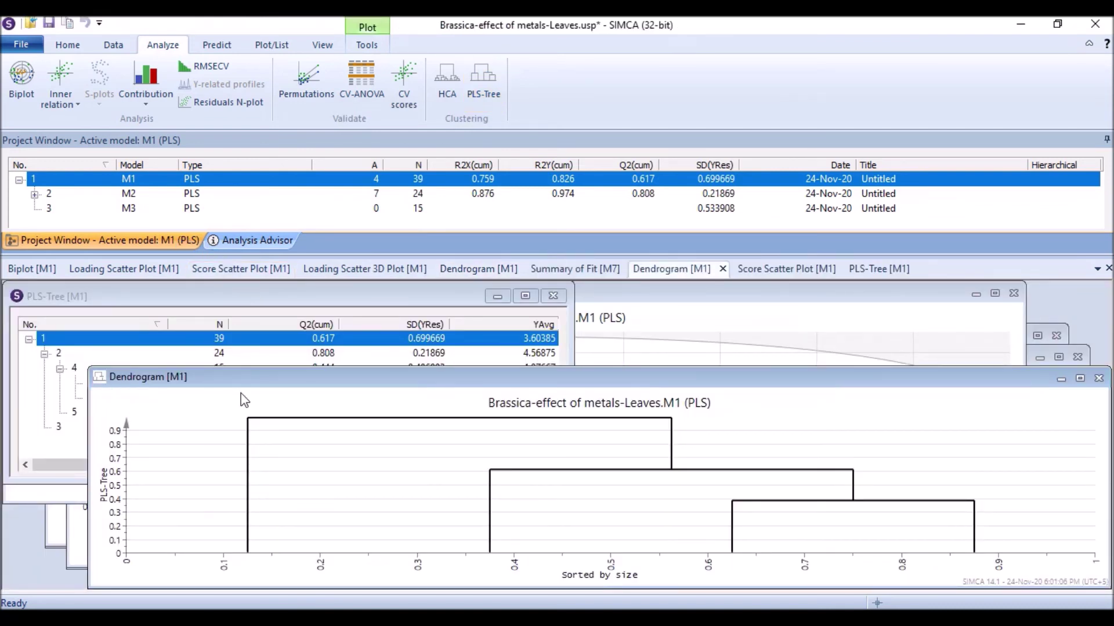
- Move the dendrogram aside to inspect the PLS-Tree table, then put it back
{"action": "left_click_drag", "start_coordinate": [293, 385], "coordinate": [616, 348]}
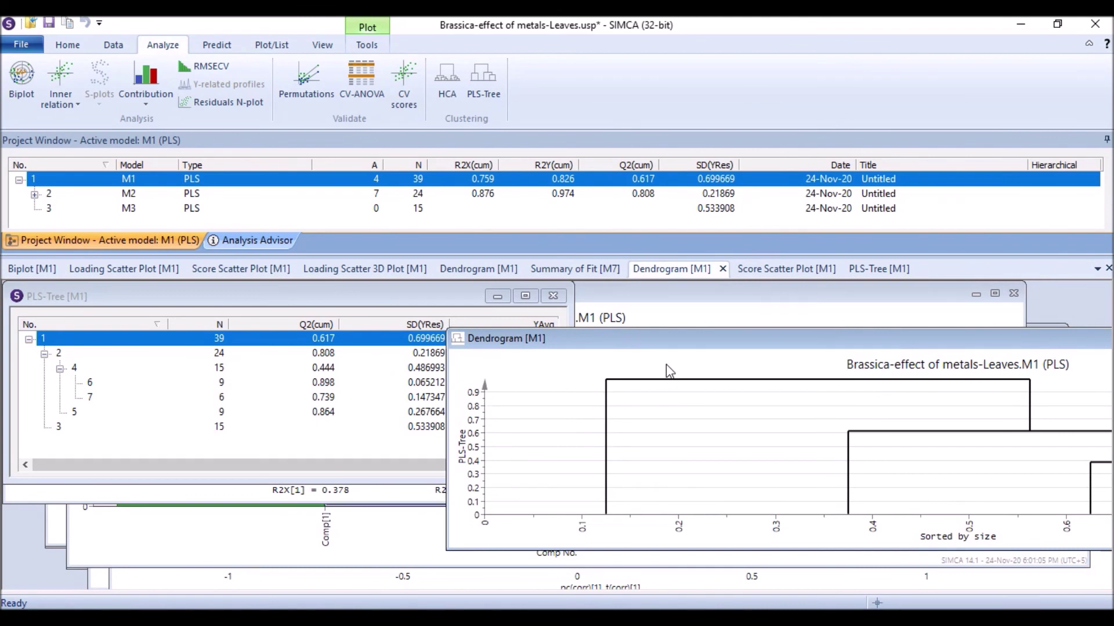
{"action": "left_click_drag", "start_coordinate": [685, 342], "coordinate": [289, 321]}
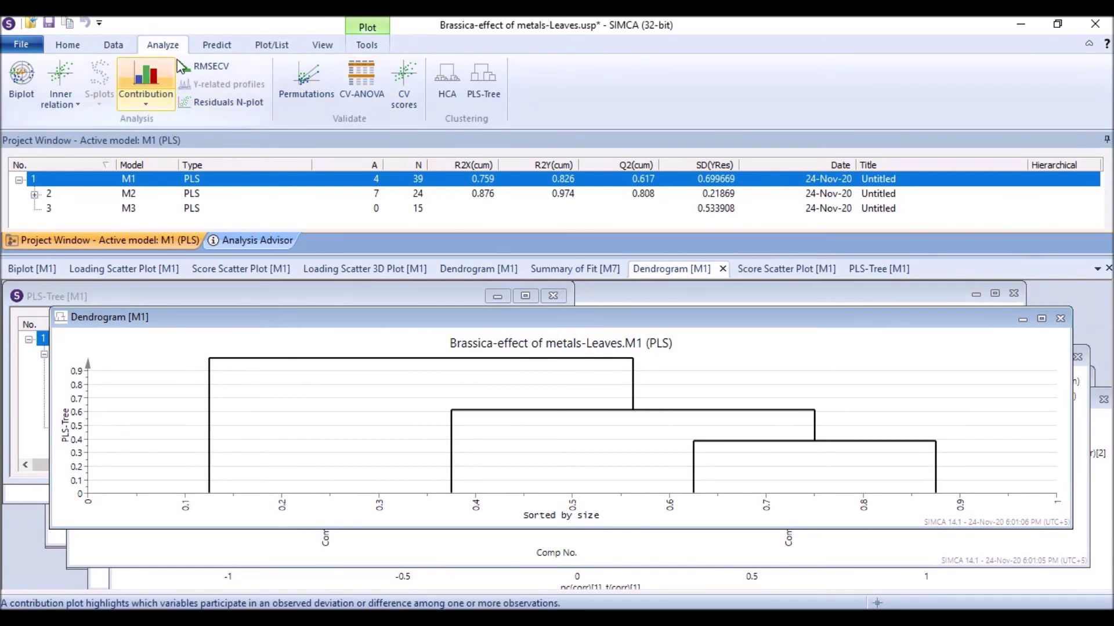
{"action": "left_click", "coordinate": [69, 48]}
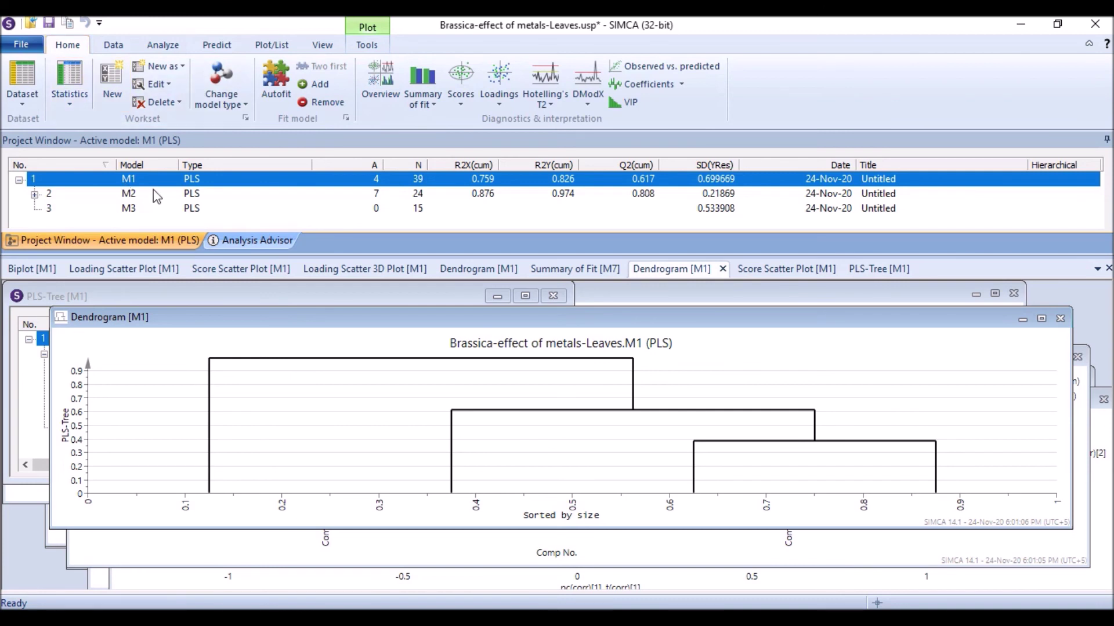
- Delete PLS-Tree model M2 and workset 3, leaving only M1 in the project
{"action": "left_click", "coordinate": [138, 190]}
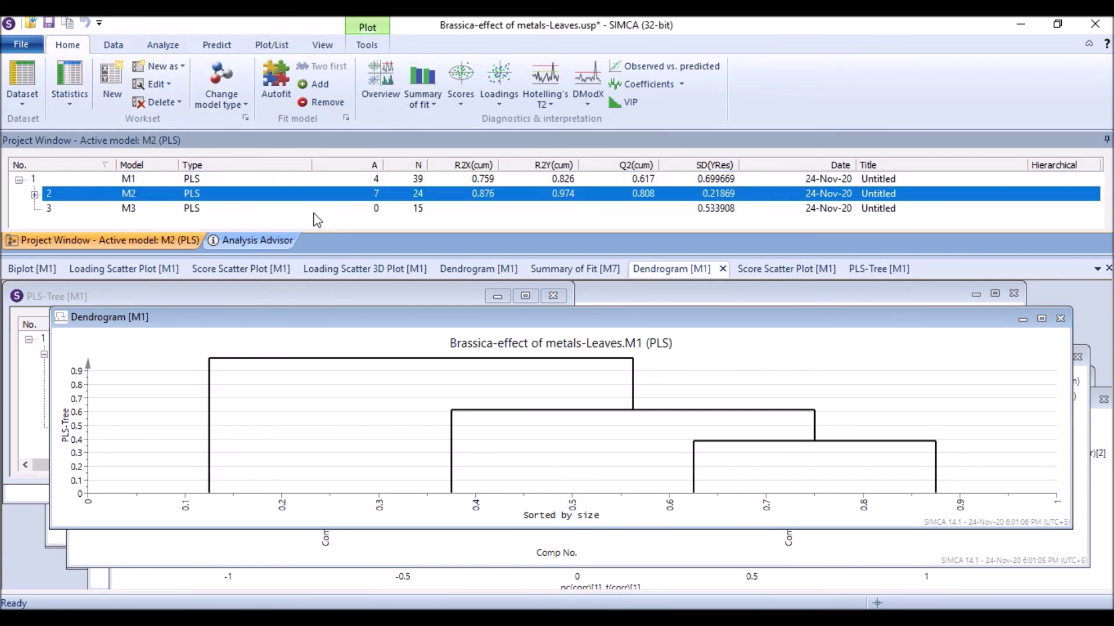
{"action": "key", "text": "Delete"}
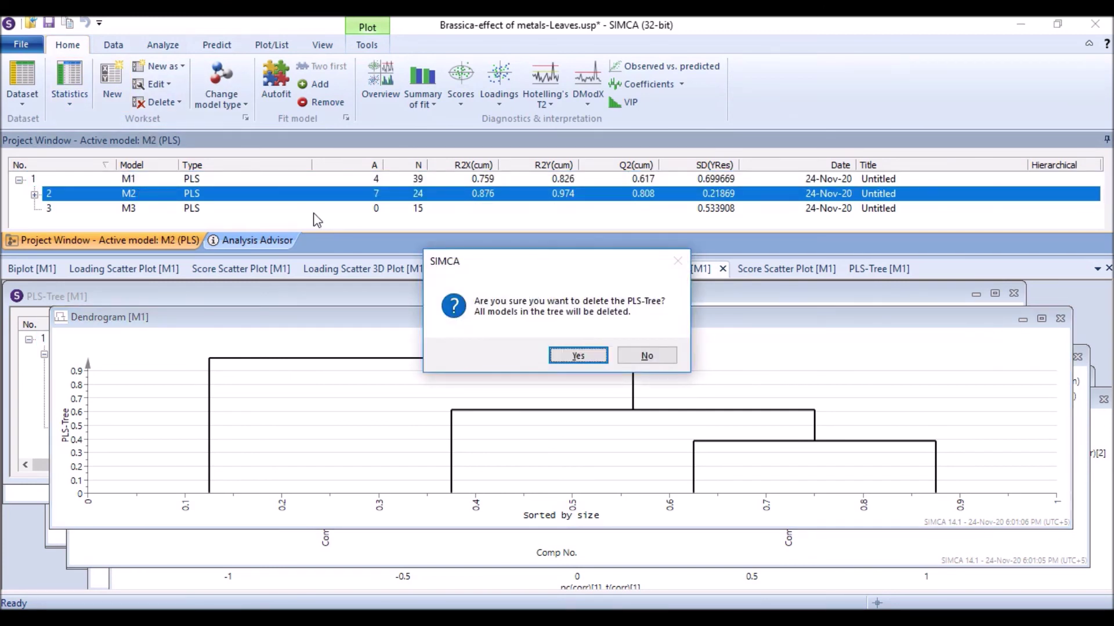
{"action": "left_click", "coordinate": [566, 356]}
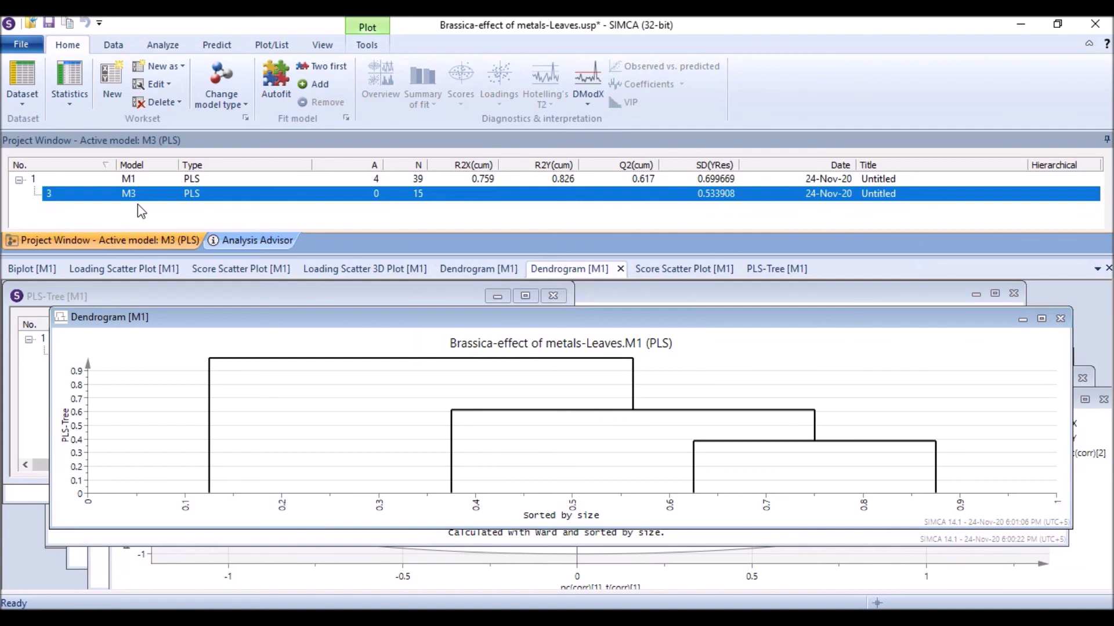
{"action": "key", "text": "Delete"}
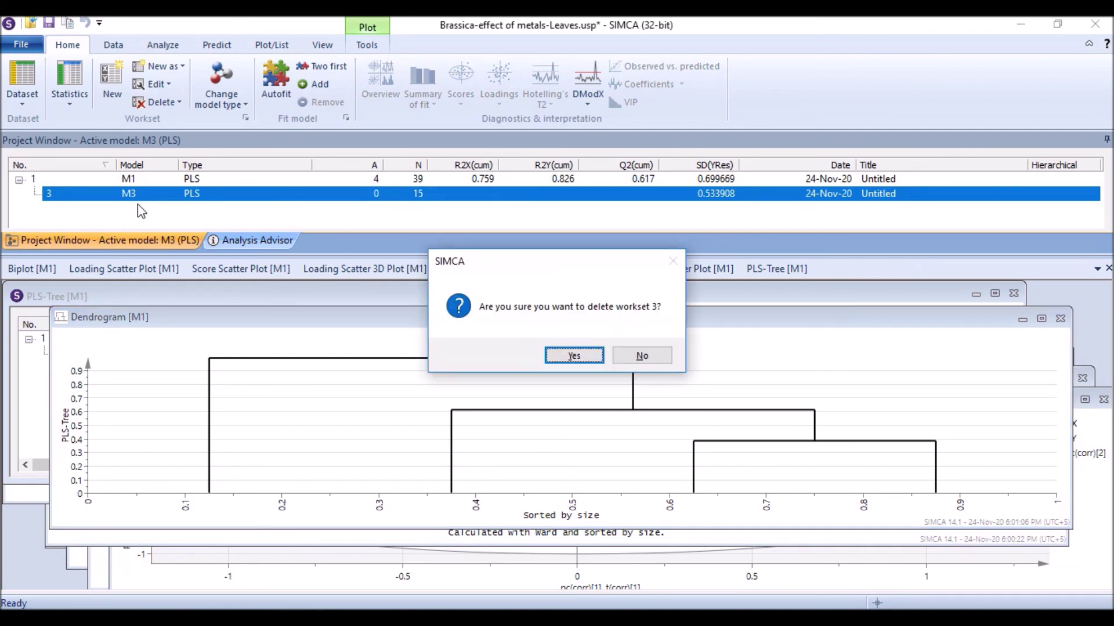
{"action": "left_click", "coordinate": [595, 356]}
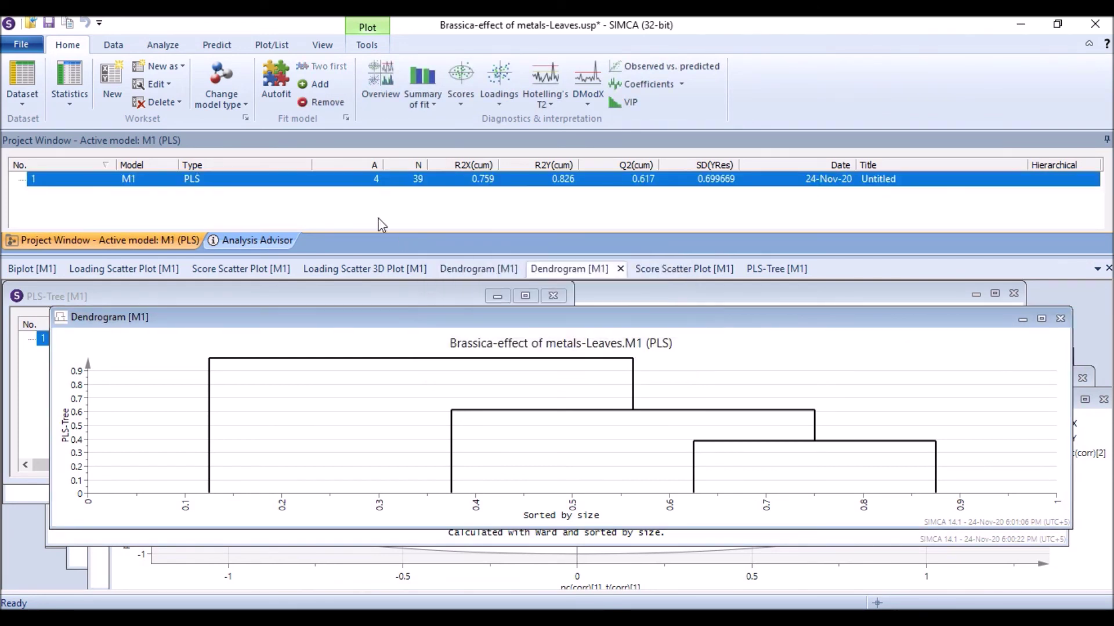